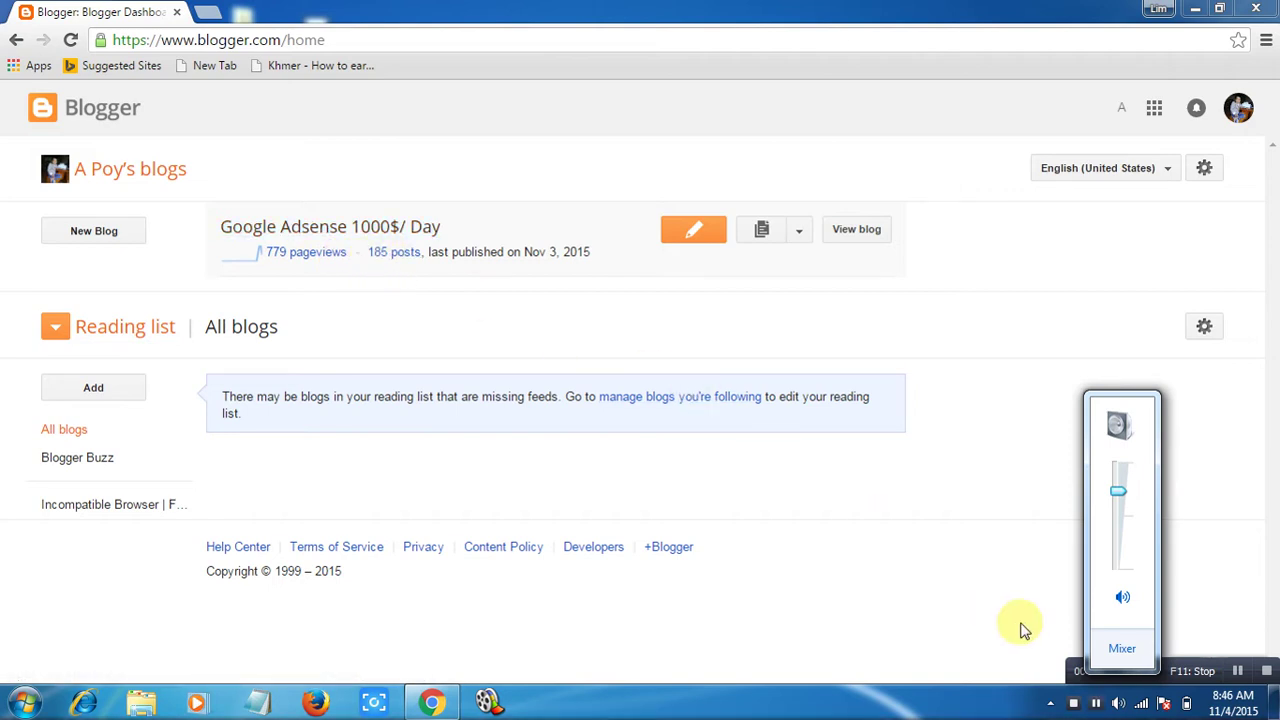
Open the Google Adsense 1000$/ Day blog, view its live page and examine the ads placed on it.
left_click(986, 706)
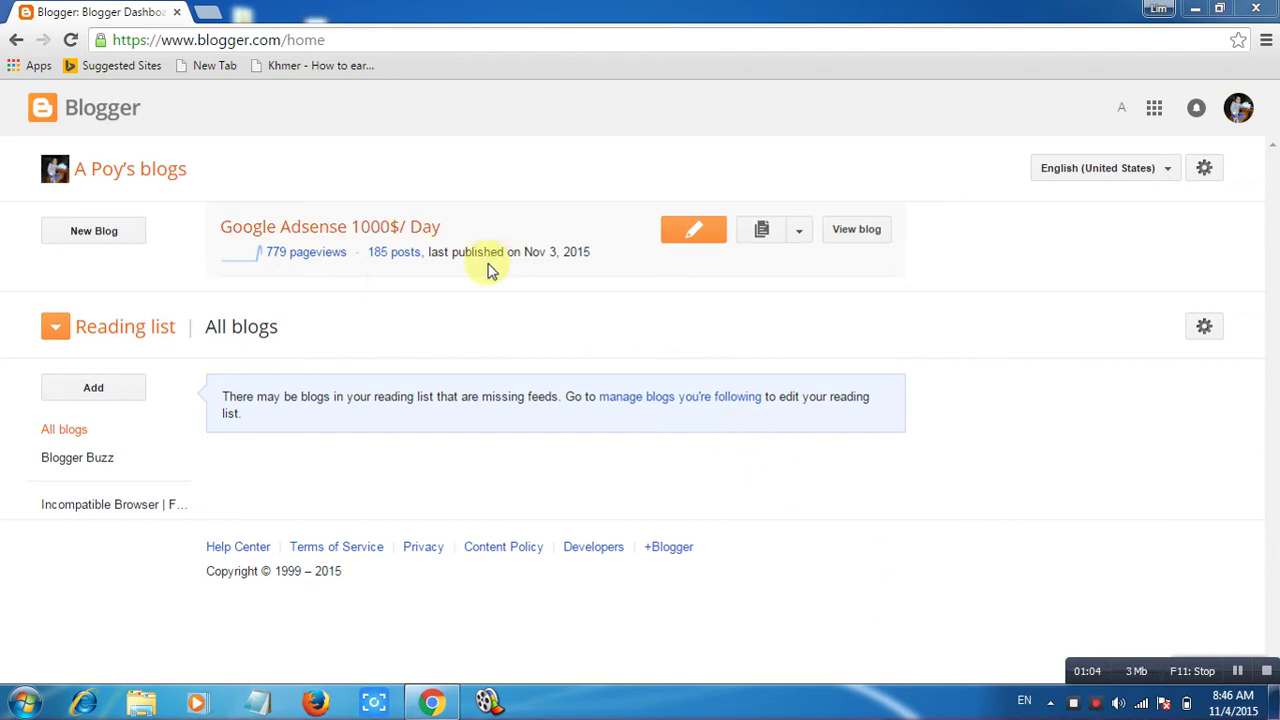
left_click(357, 228)
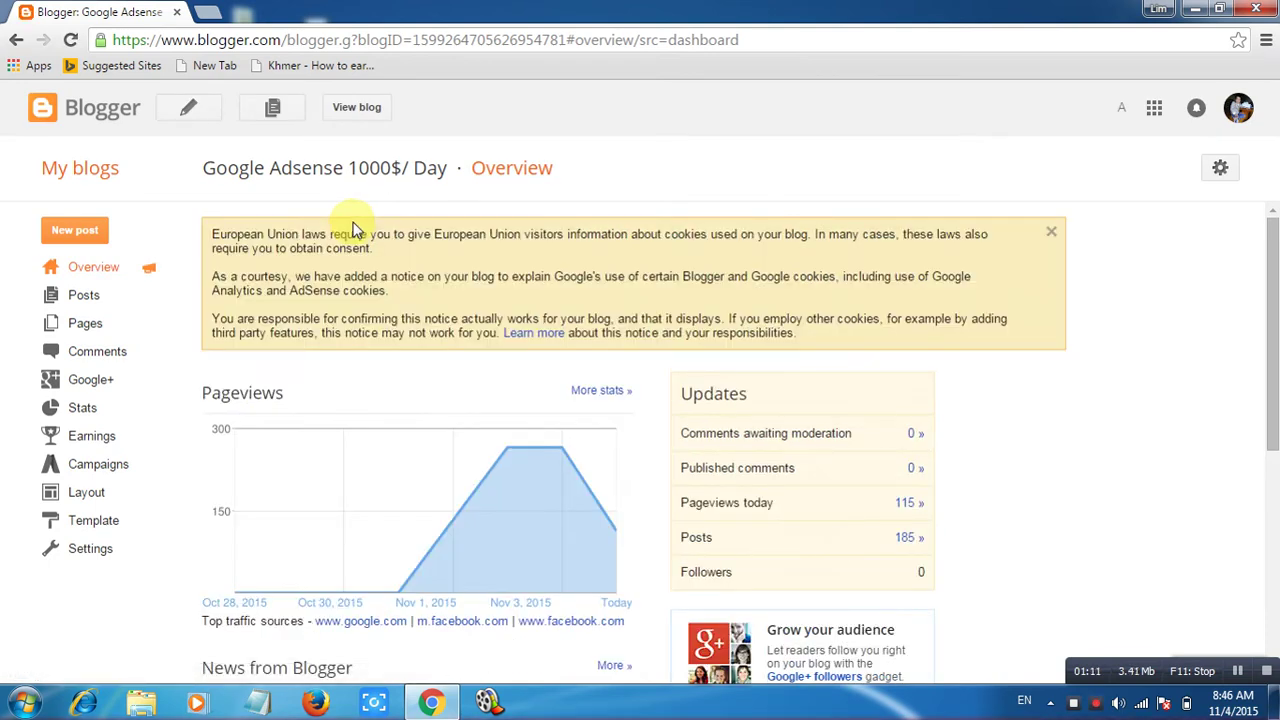
left_click(360, 107)
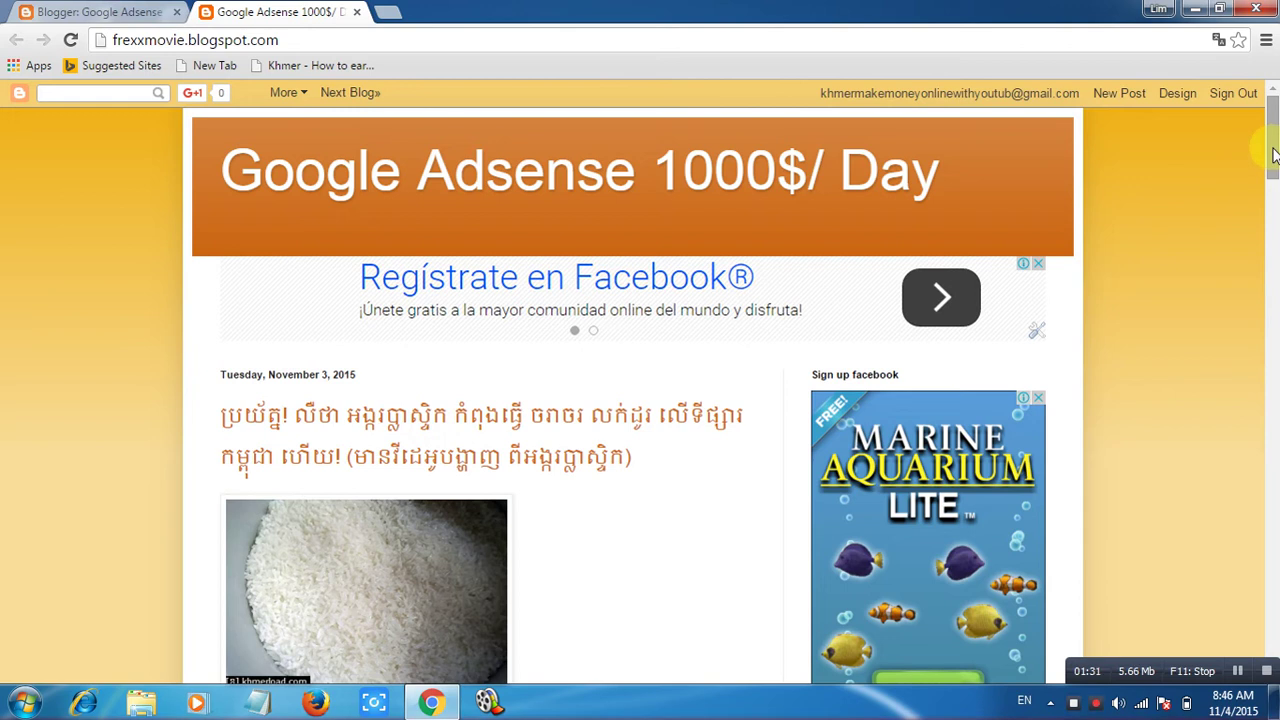
left_click_drag(1273, 155, 1271, 208)
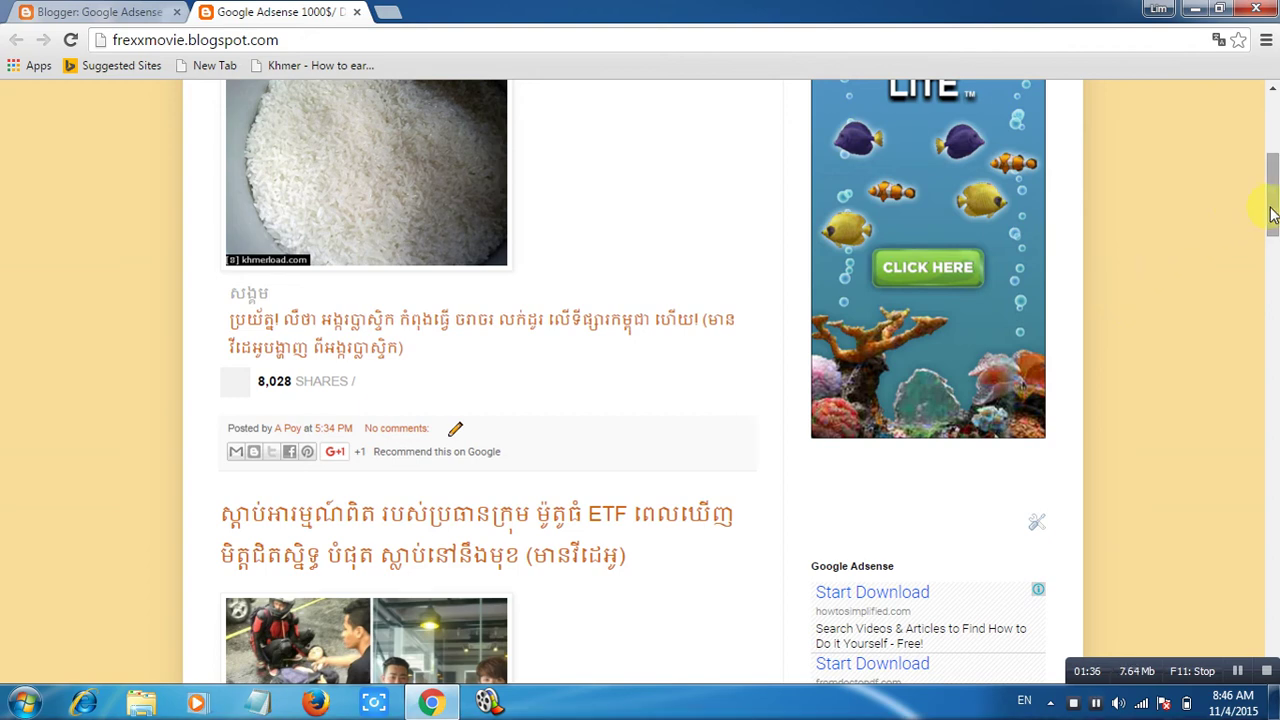
left_click_drag(1266, 206, 1251, 149)
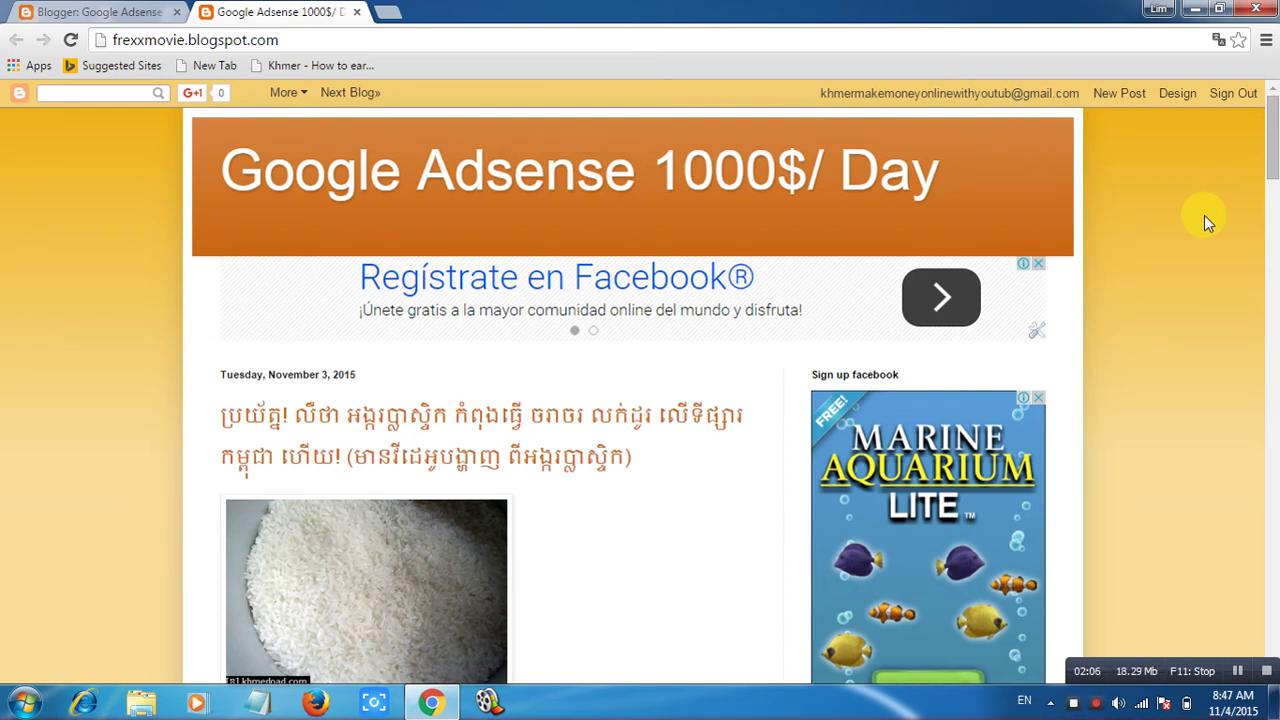
Load youtube.com in a new browser tab beside the live blog.
left_click(389, 11)
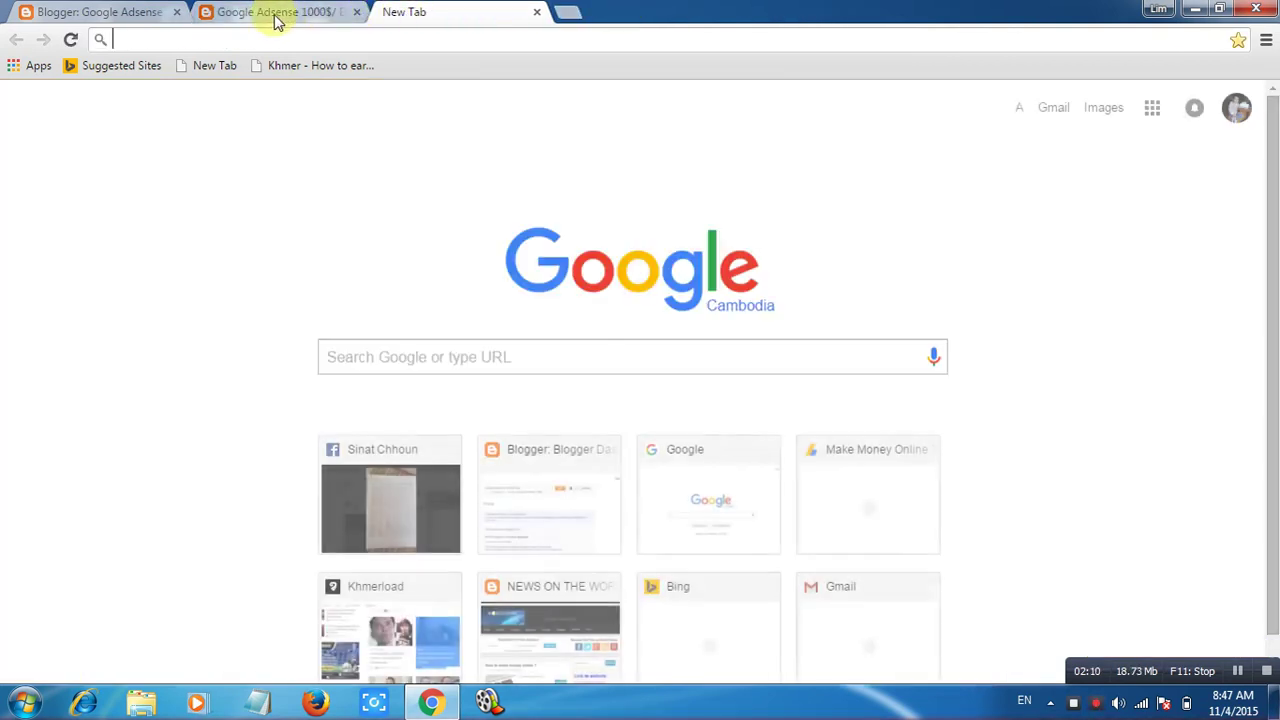
left_click(277, 12)
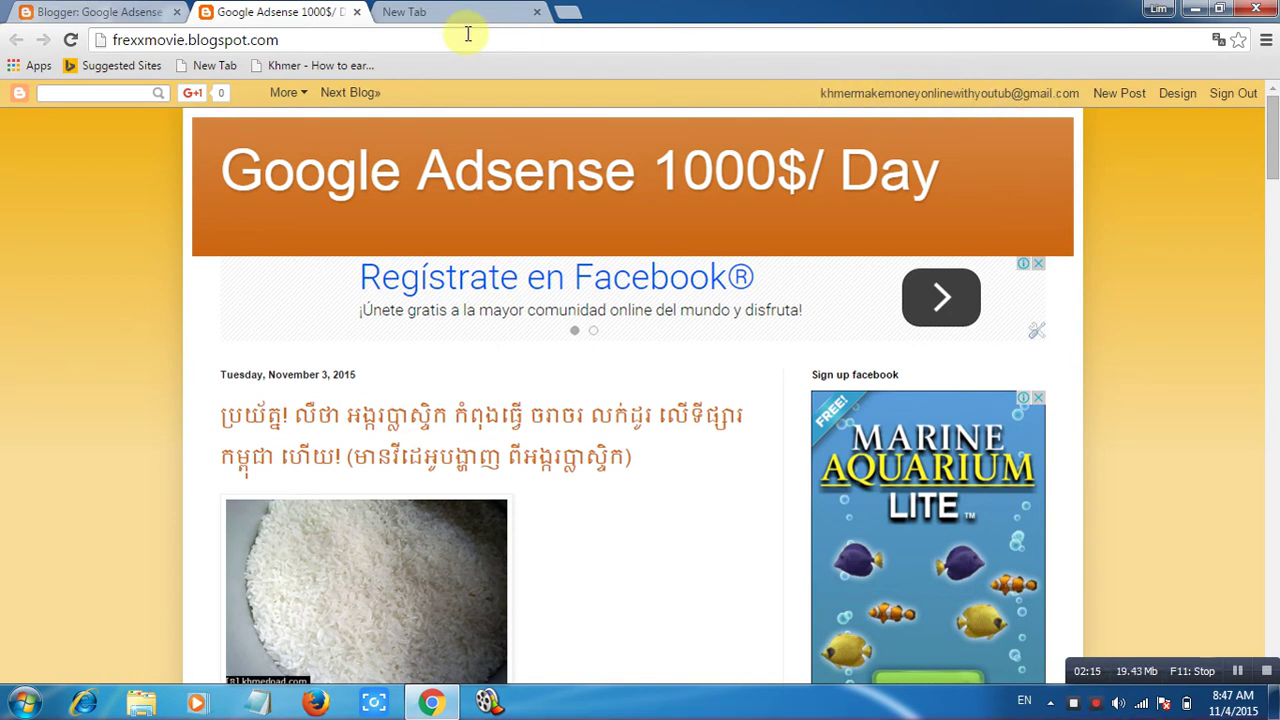
left_click(443, 15)
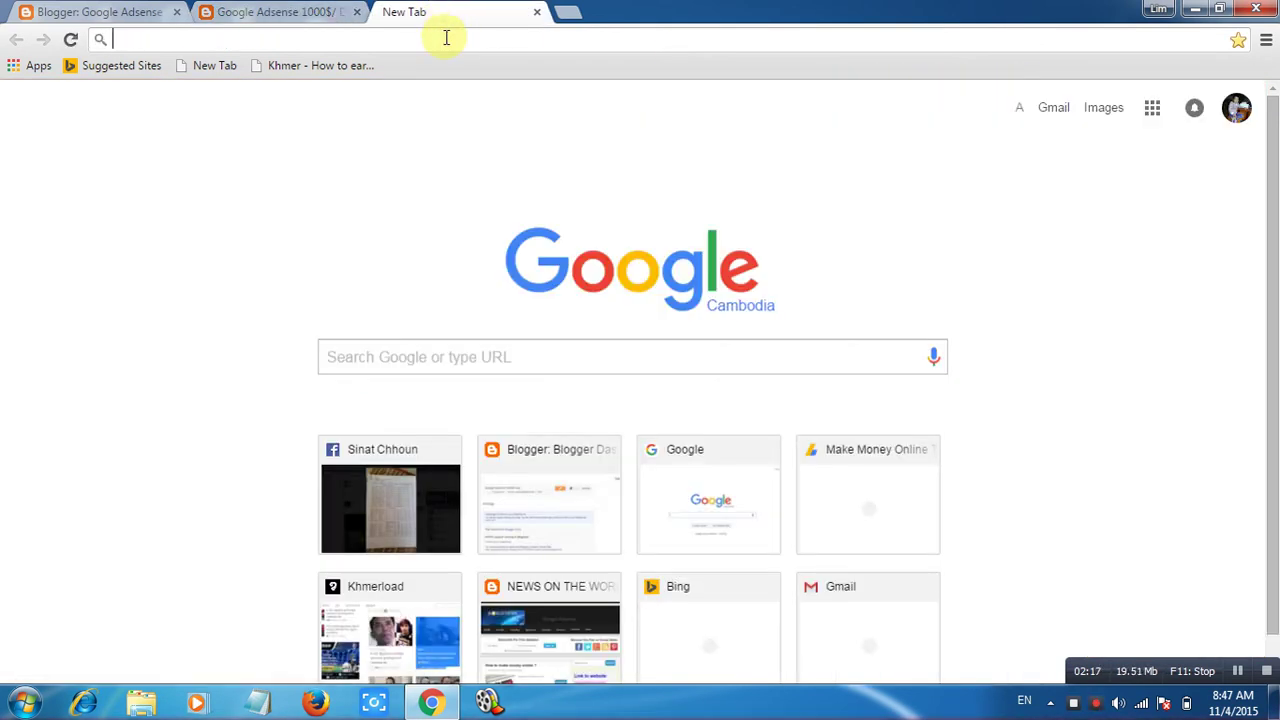
type("youtube.com")
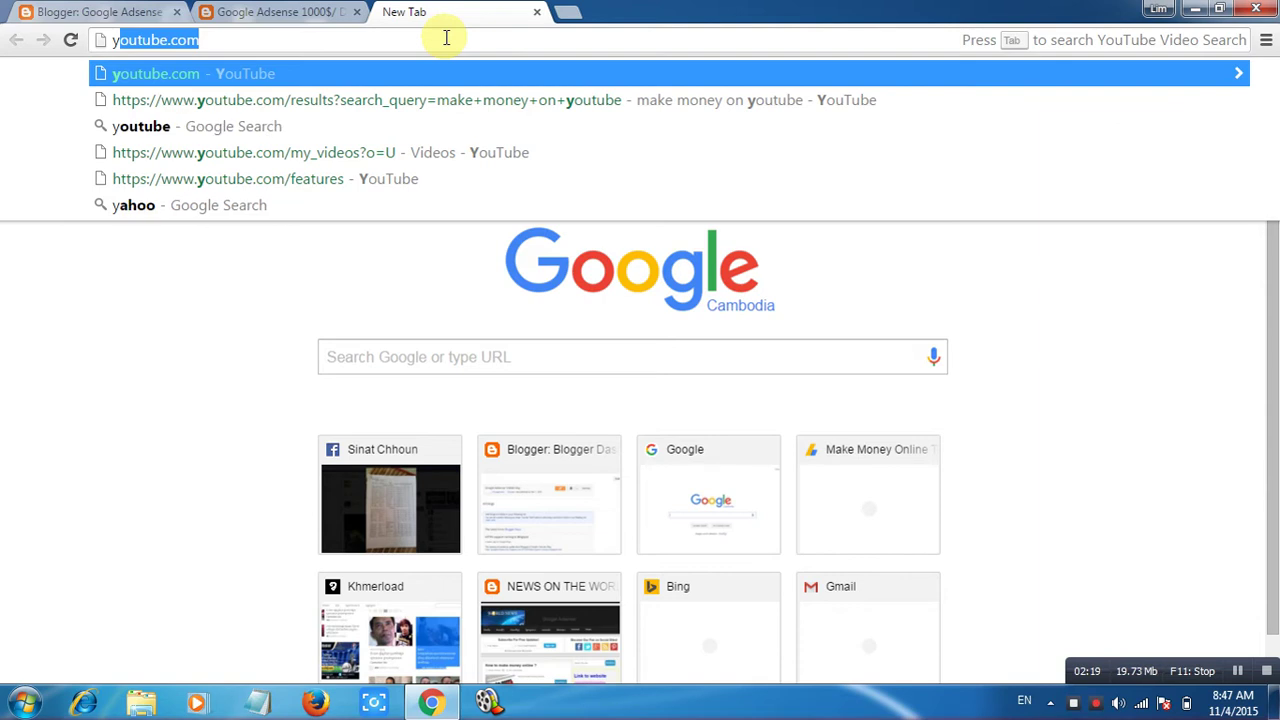
key("Return")
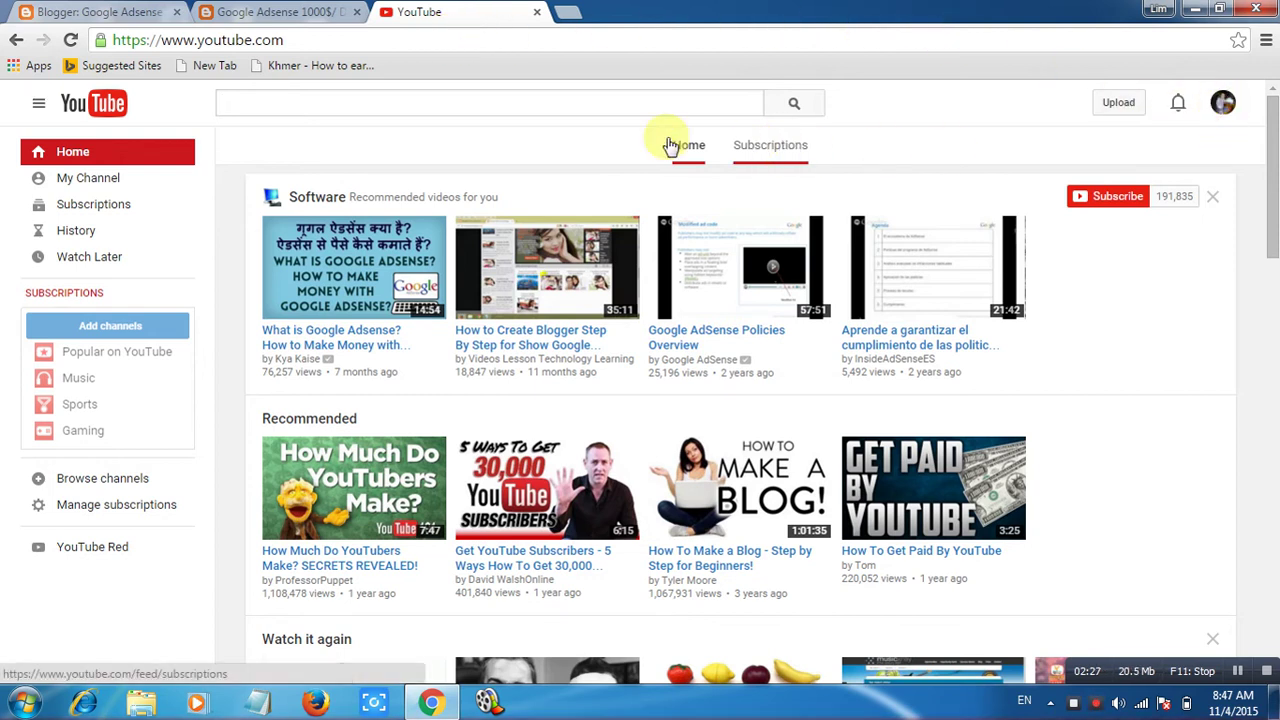
Open the channel's Video Manager and examine the monetization status of the uploaded videos.
left_click(72, 178)
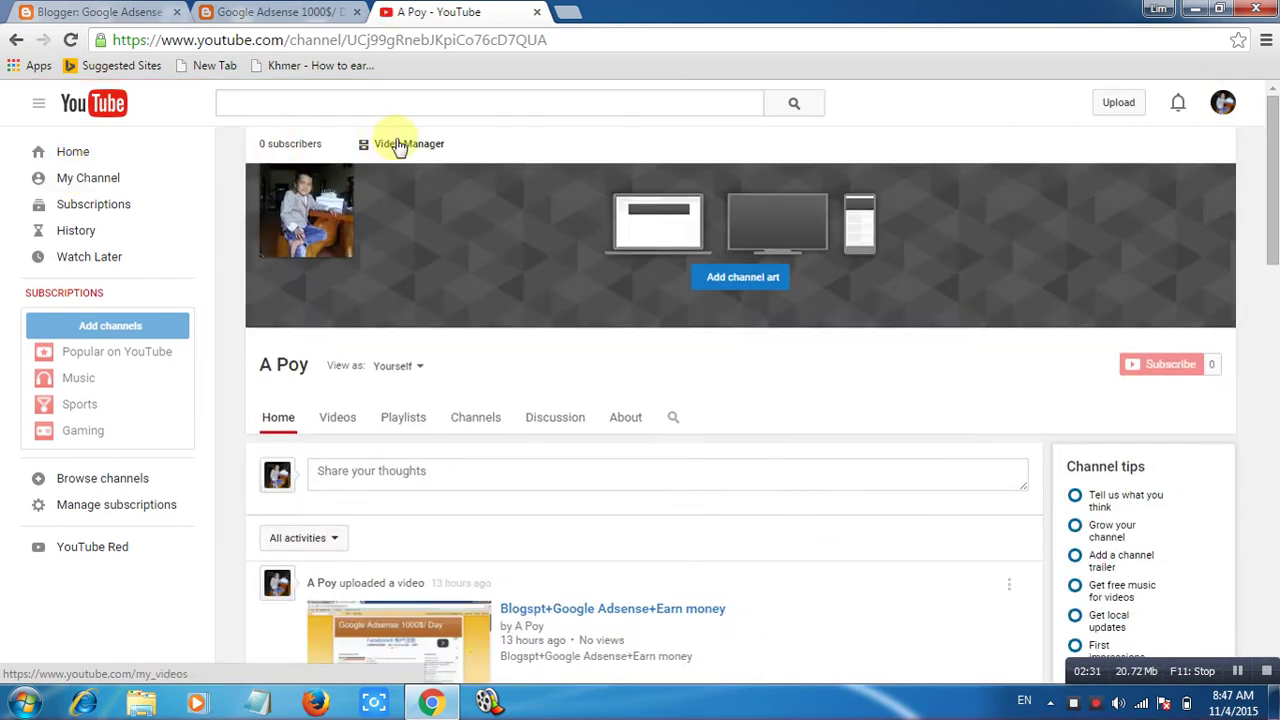
left_click(403, 146)
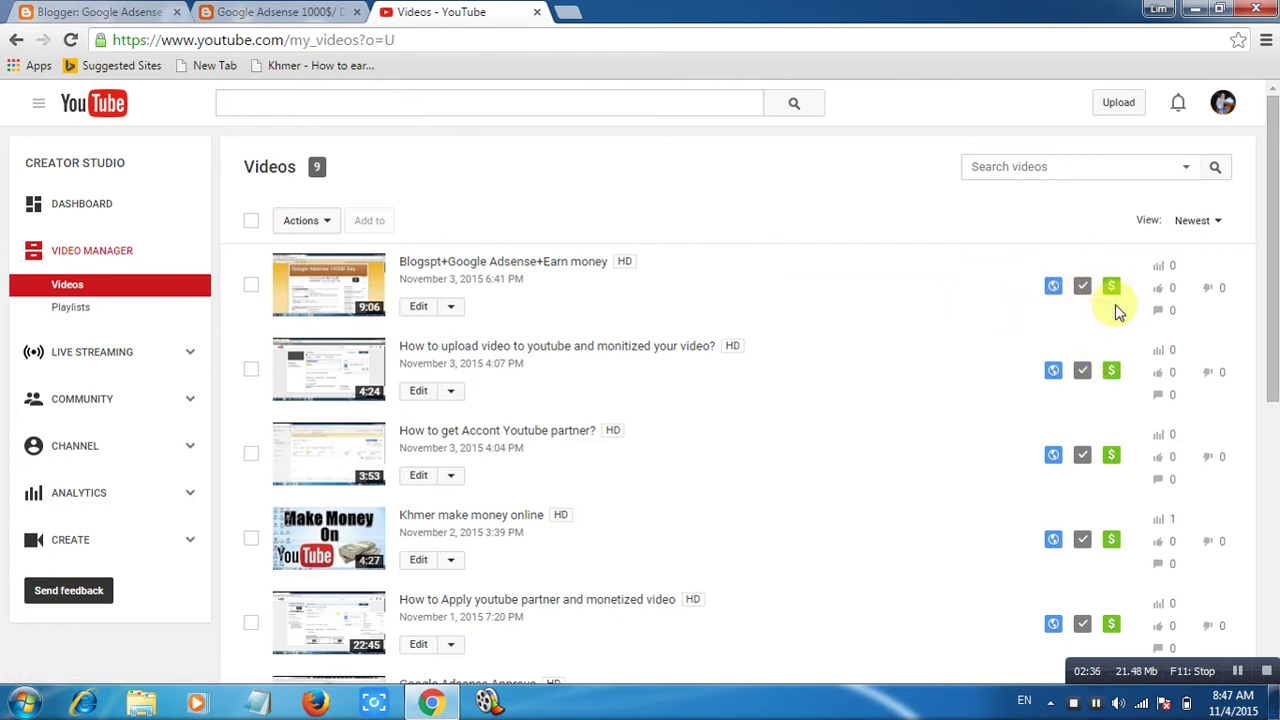
left_click(1109, 287)
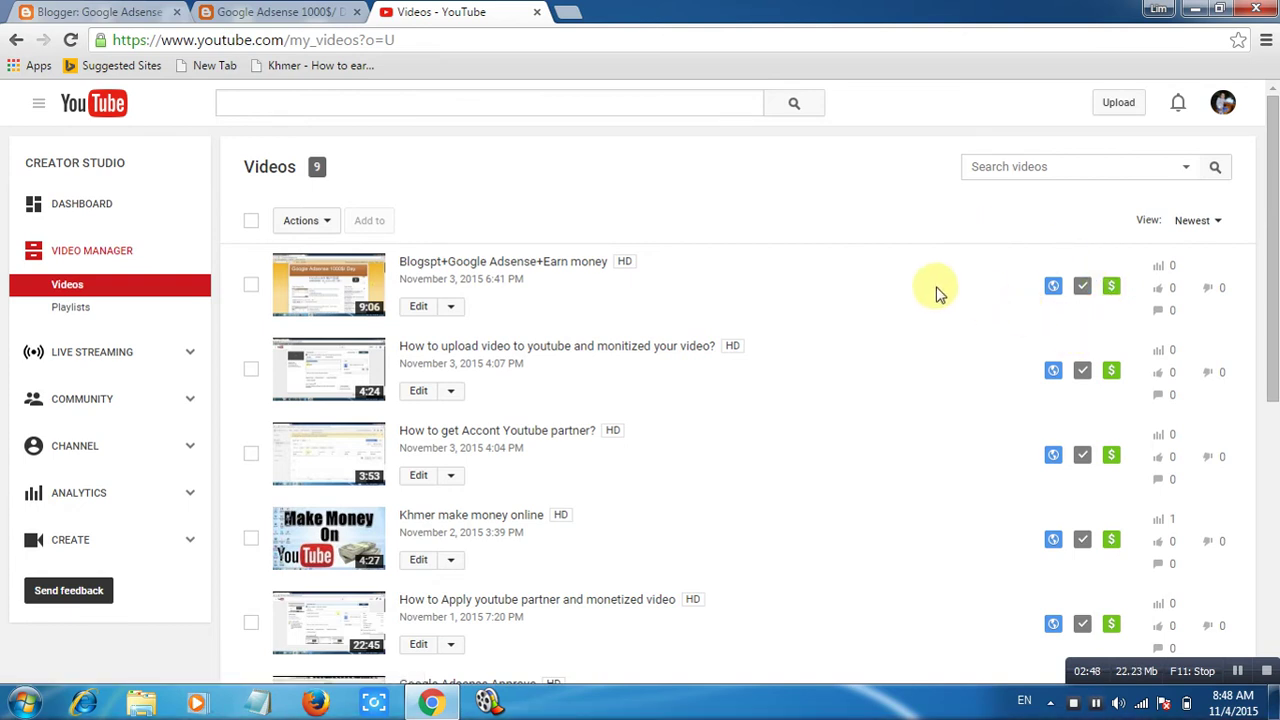
Go to adsense.com and sign in to Google AdSense with the blog owner's Google account.
left_click(512, 39)
key("BackSpace")
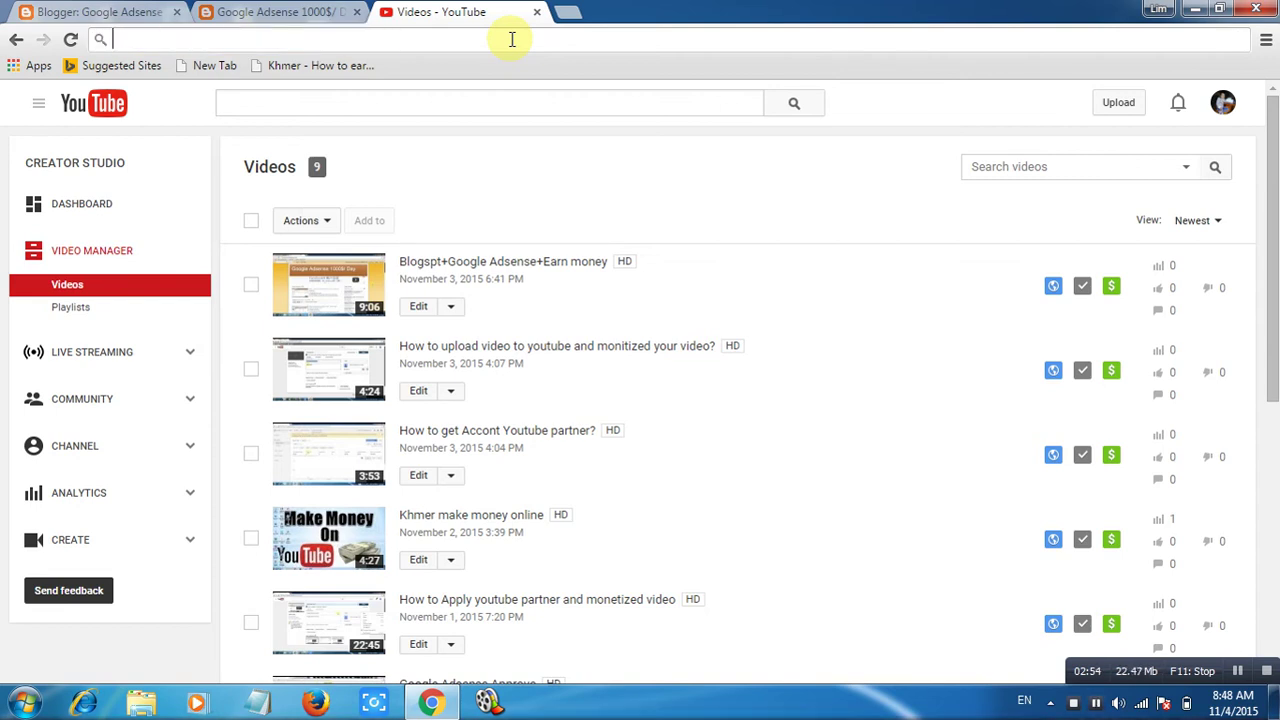
type("adsense.com")
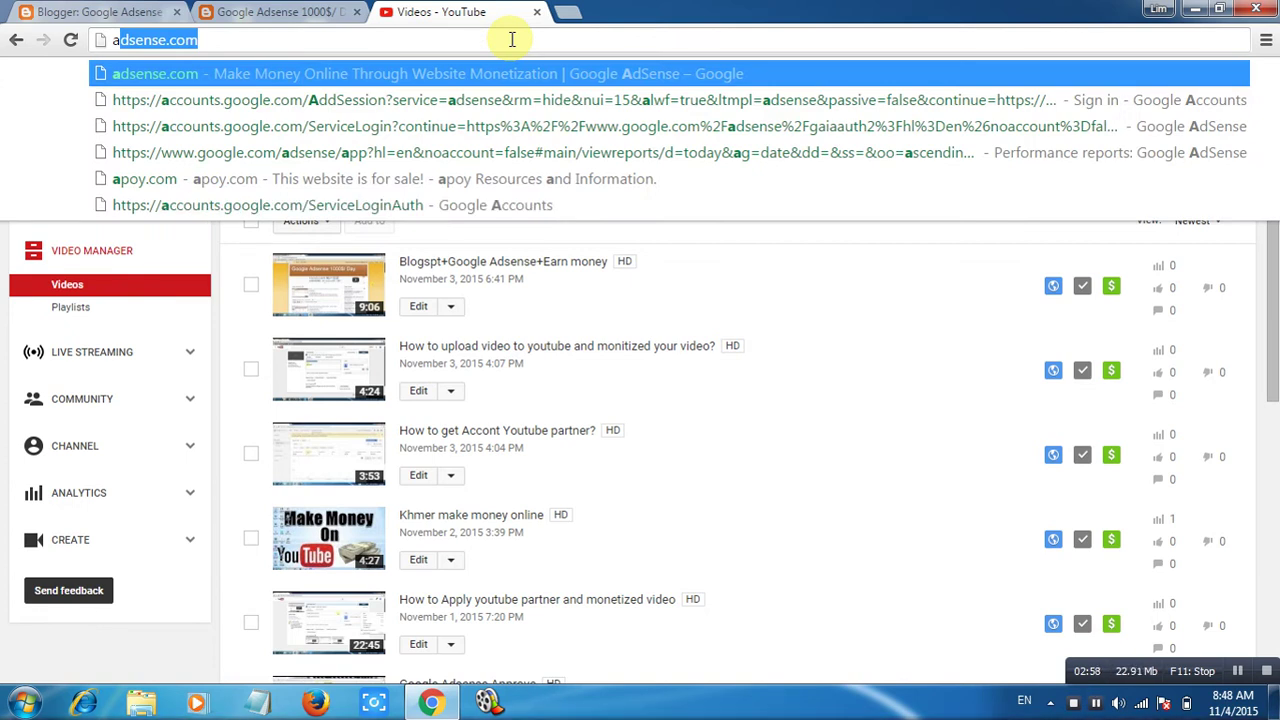
left_click(303, 14)
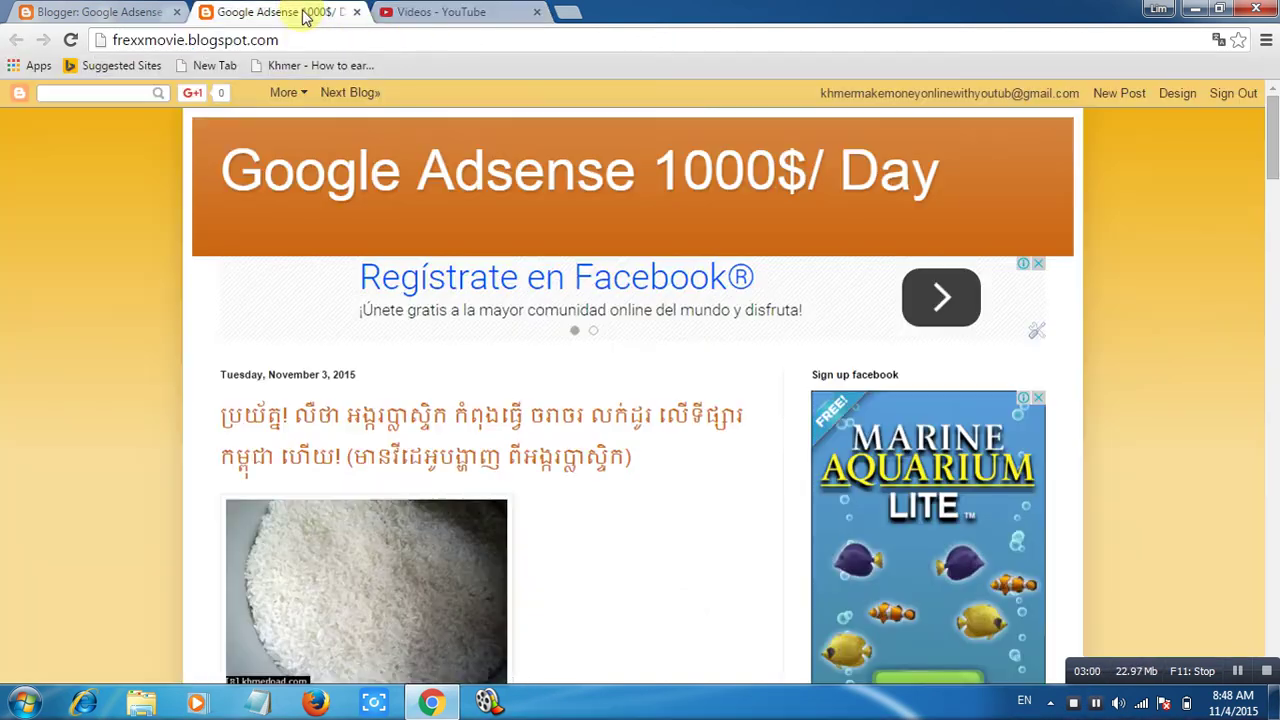
left_click(470, 12)
key("Return")
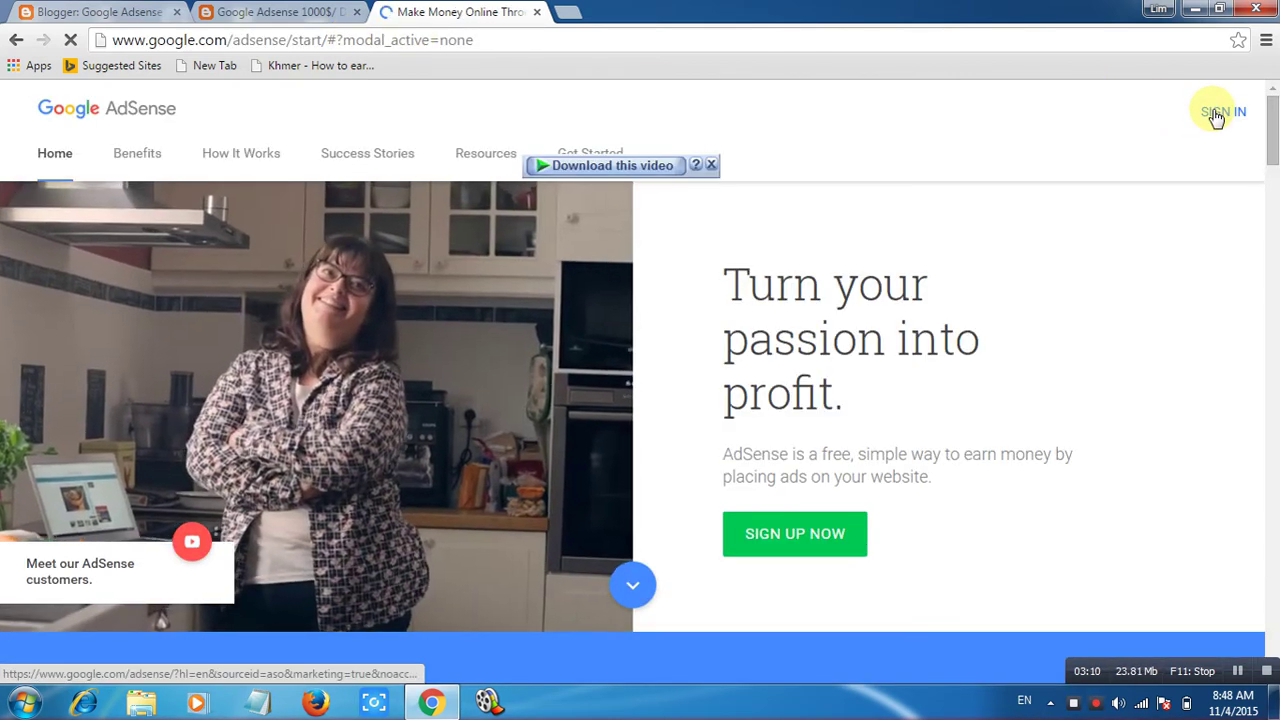
left_click(1214, 114)
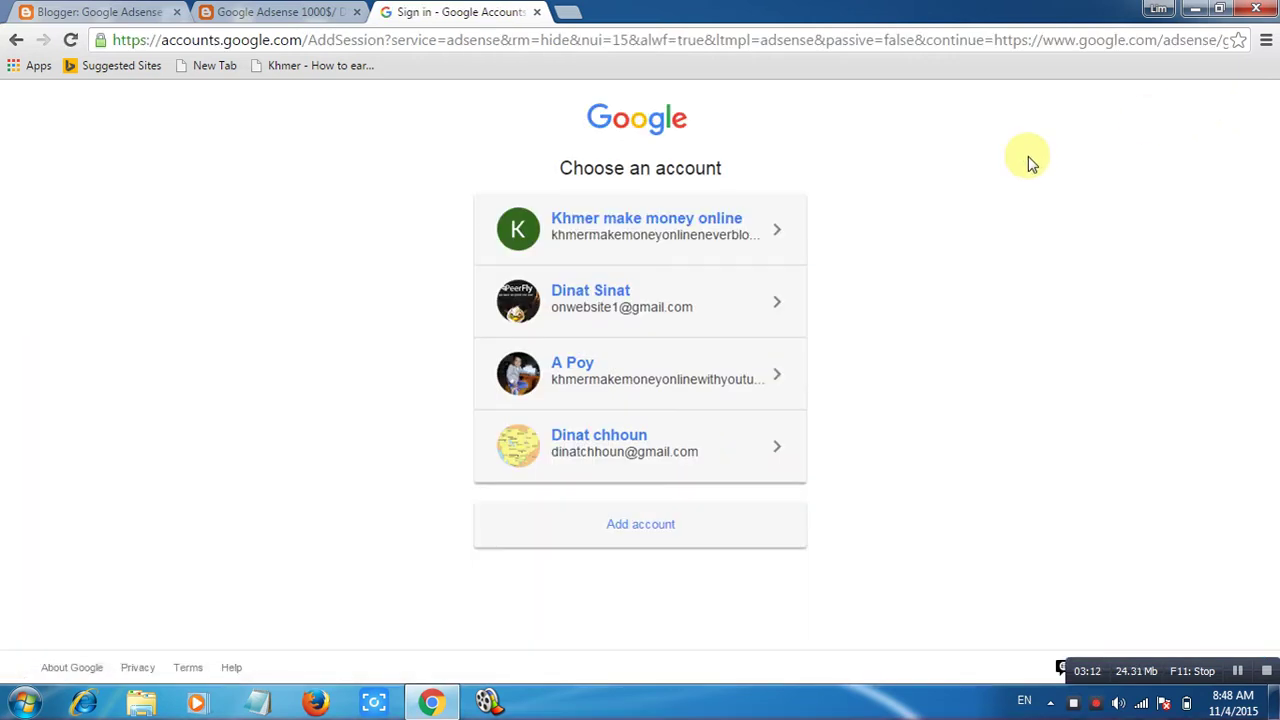
left_click(632, 372)
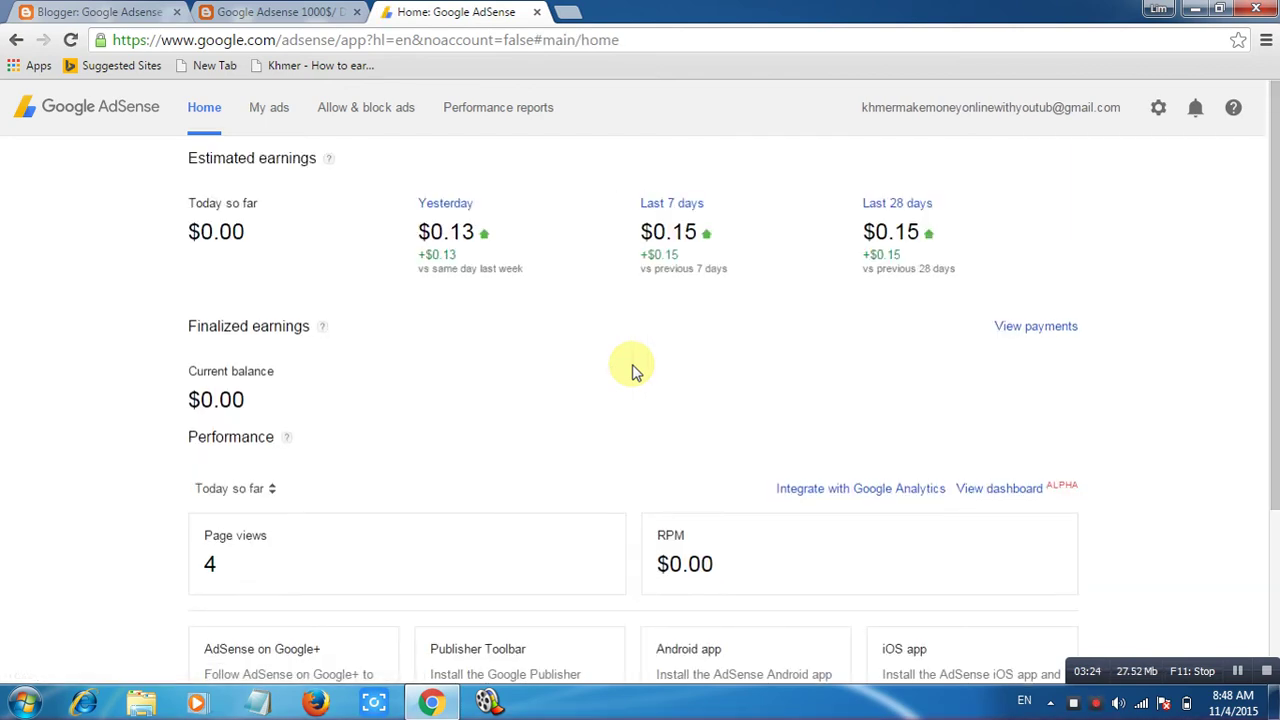
Create a new responsive text and display ad unit named "Sign up facebook" and generate its ad code.
left_click(270, 109)
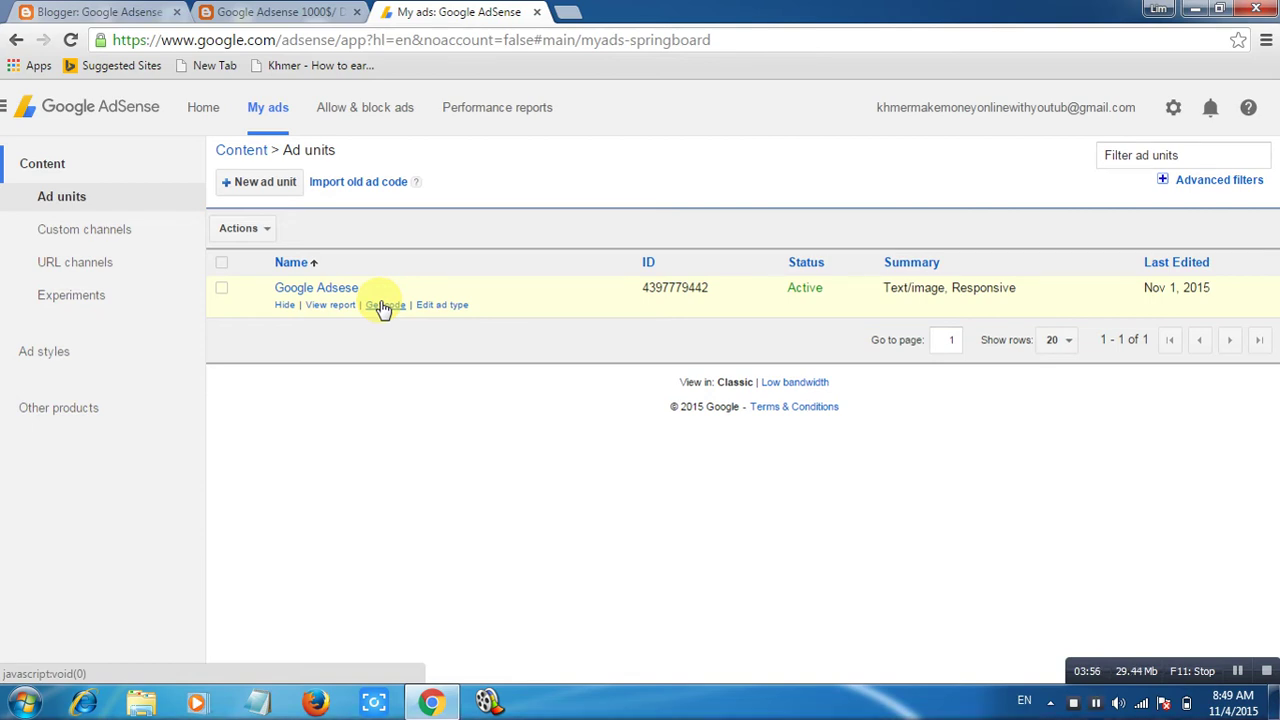
left_click(242, 185)
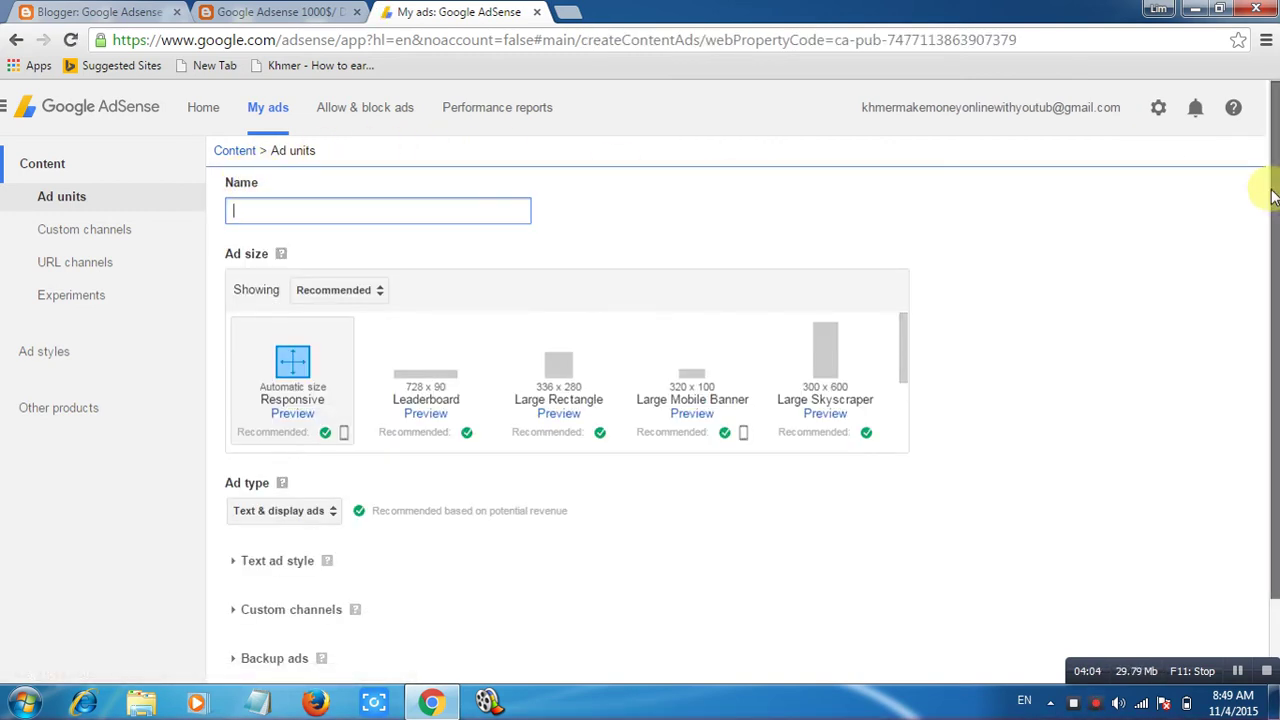
left_click_drag(1273, 196, 1273, 395)
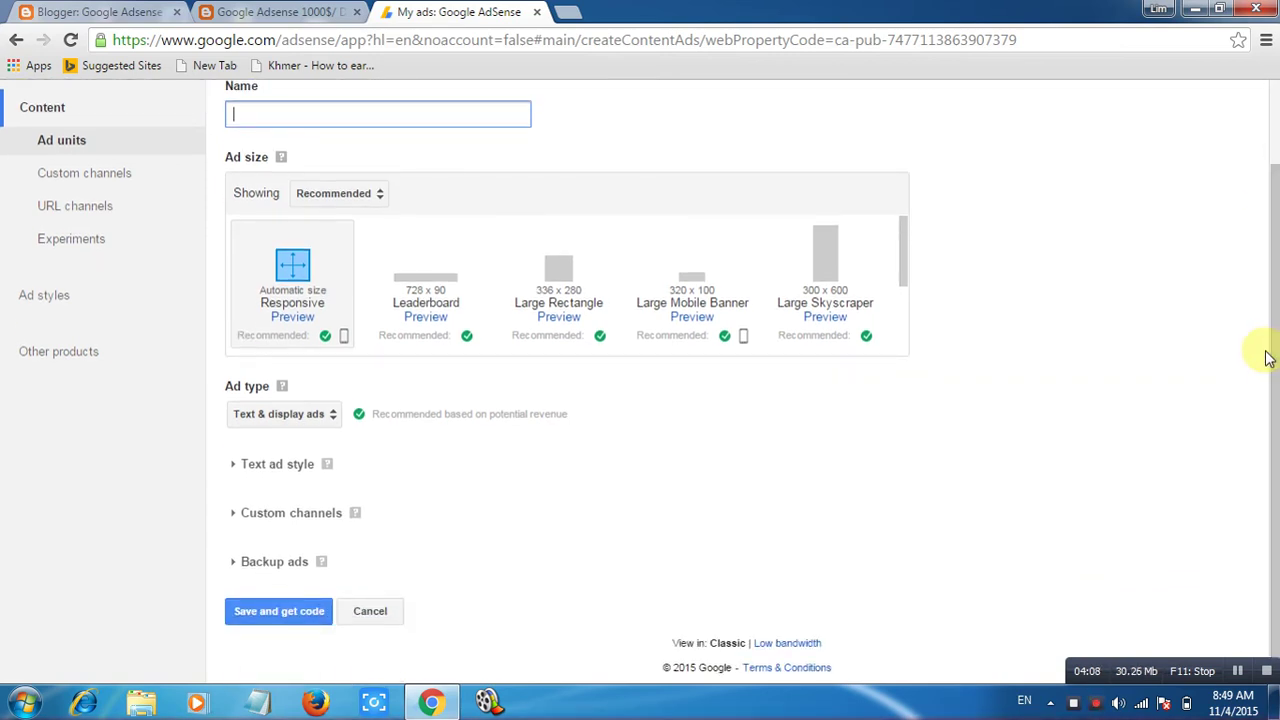
left_click_drag(1267, 350, 1262, 213)
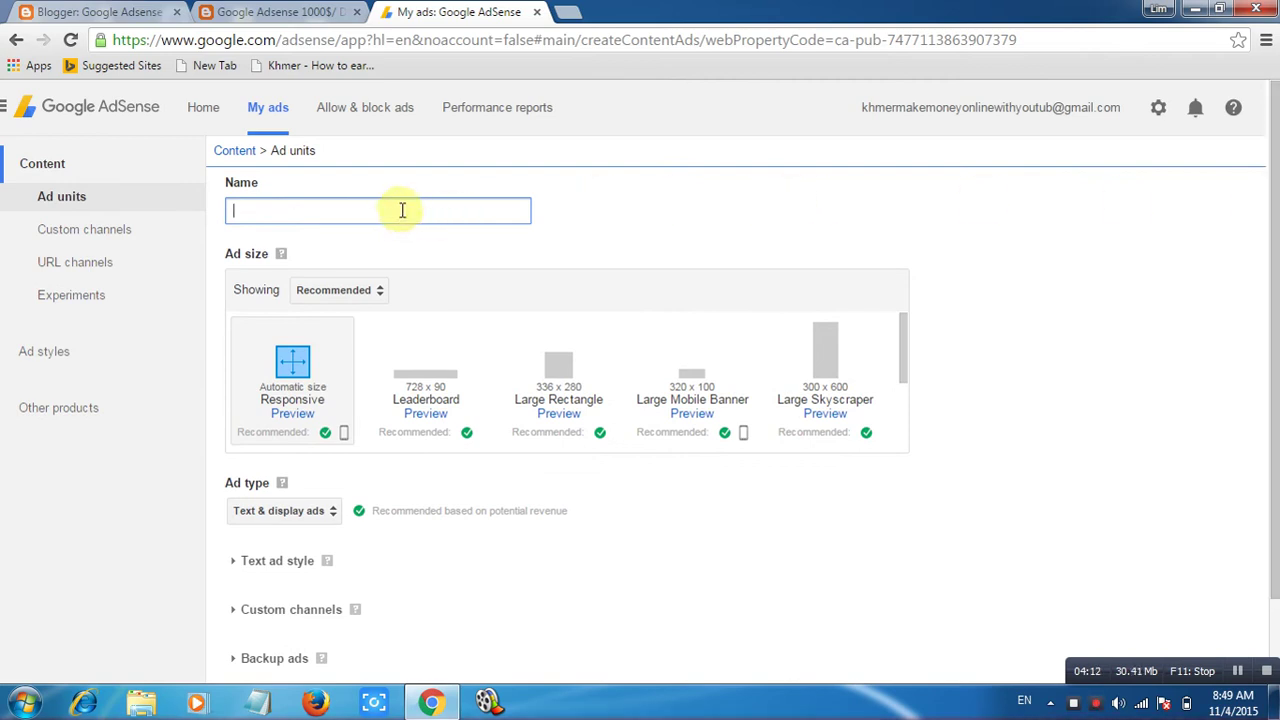
type("ign up fa")
type("cebook")
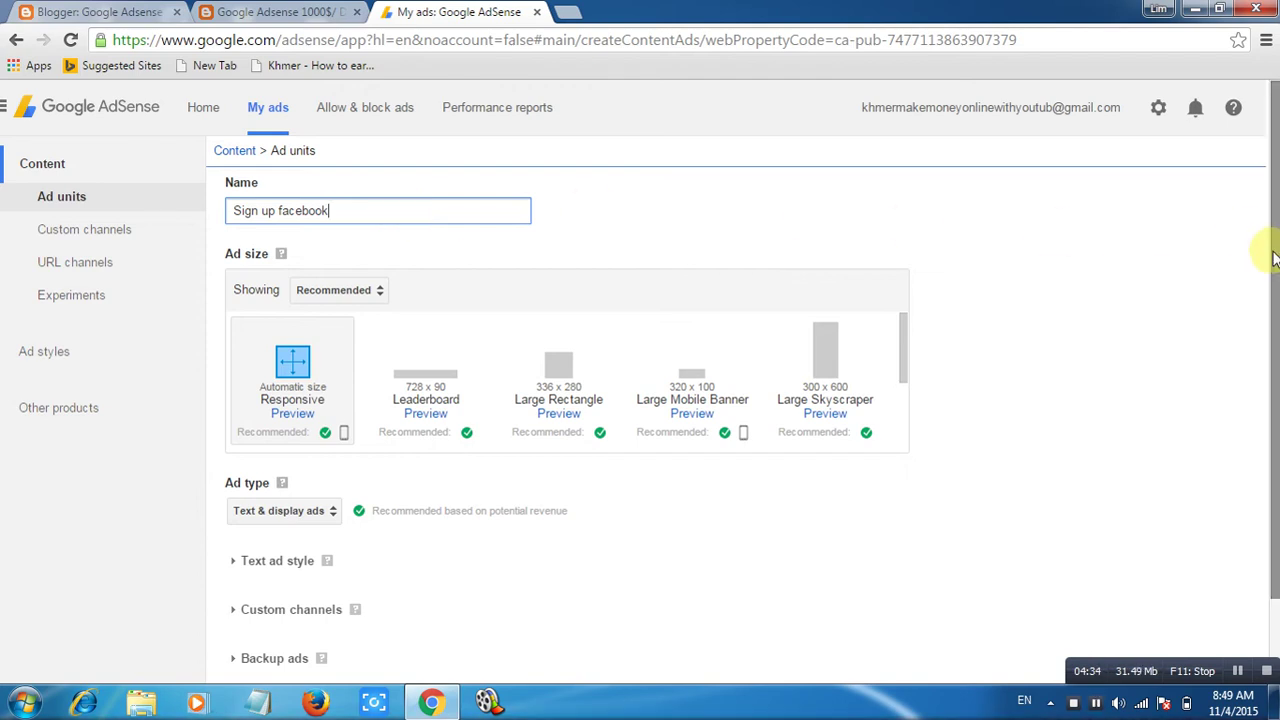
left_click_drag(1273, 257, 1273, 341)
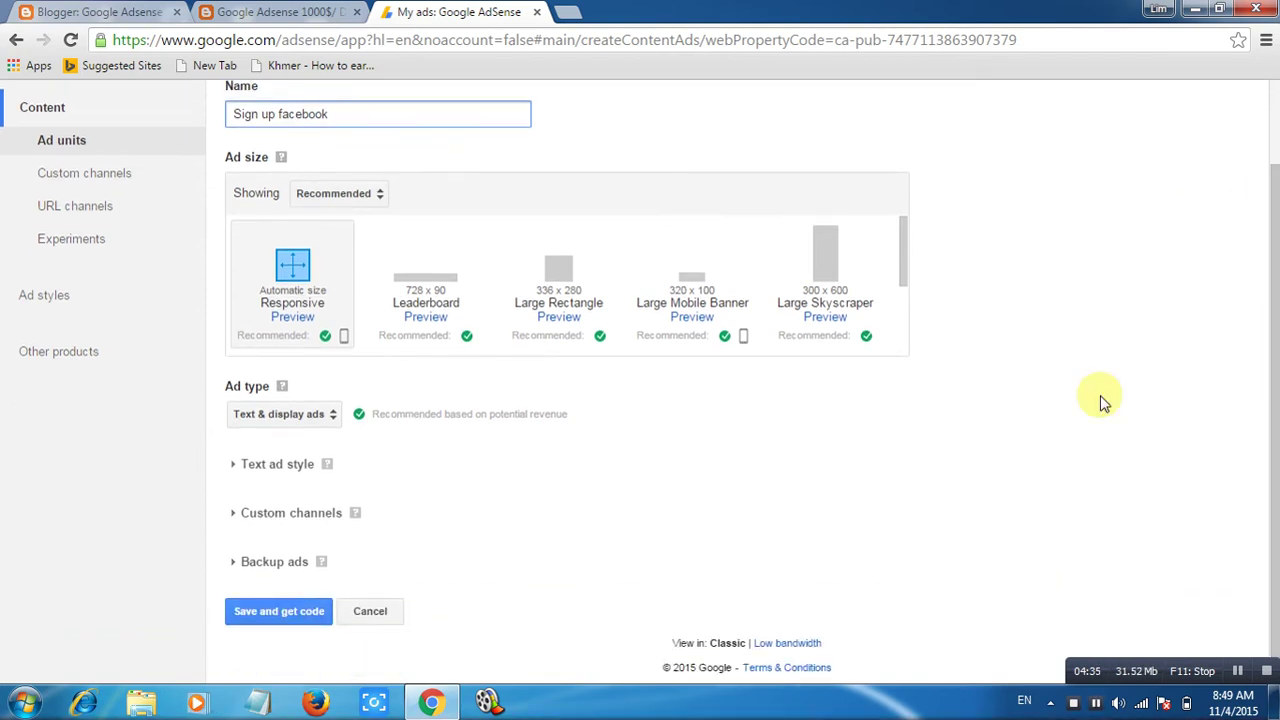
left_click(278, 611)
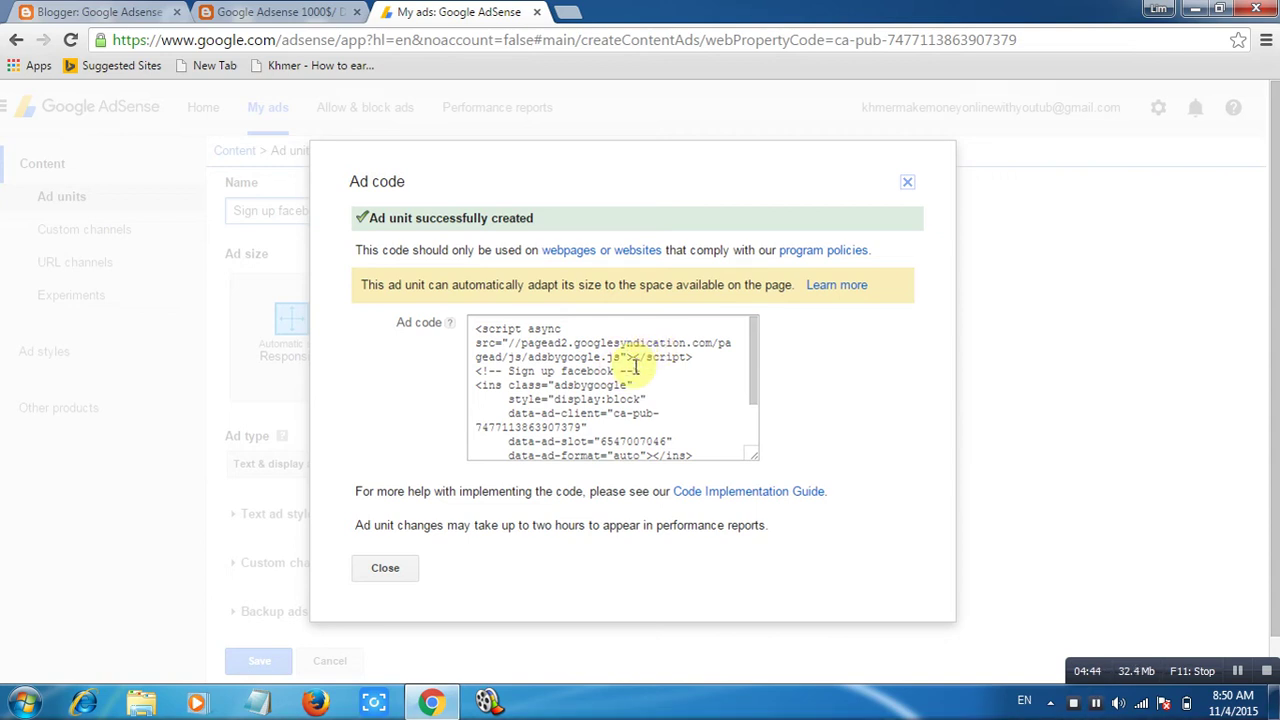
Copy the complete code of the new ad unit and close the ad code dialog.
left_click(634, 368)
key("ctrl+c")
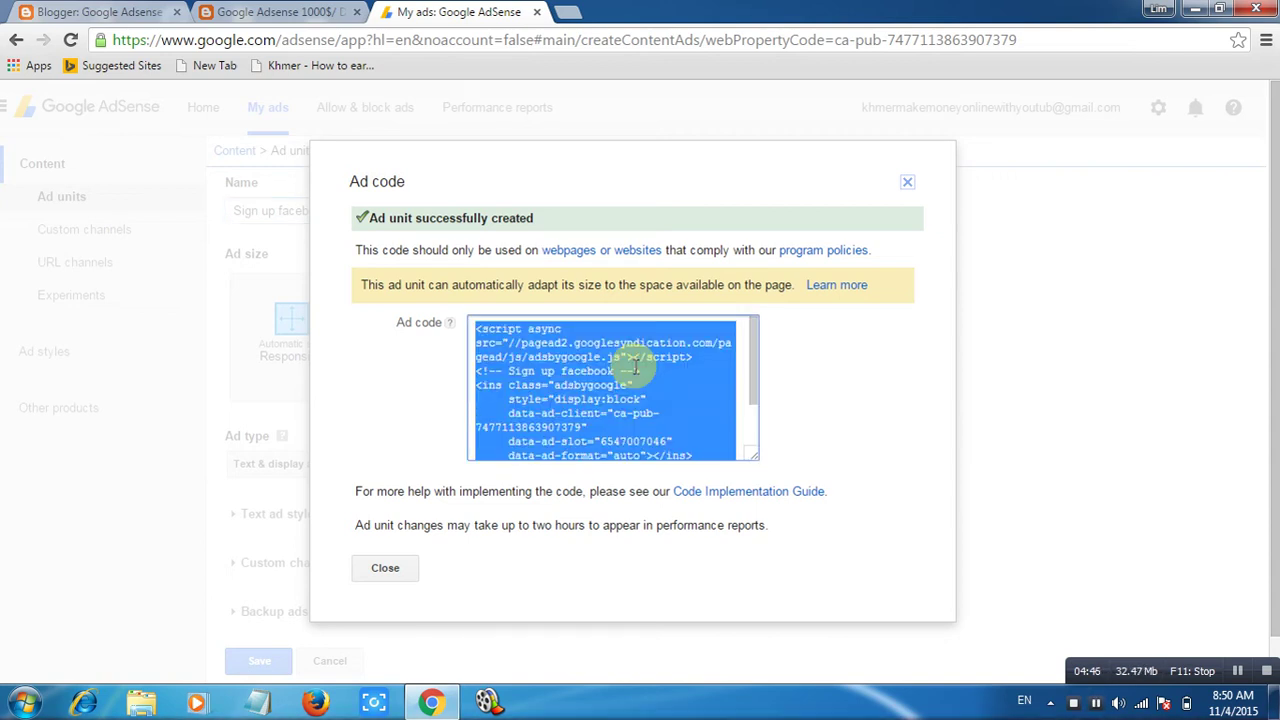
left_click(907, 185)
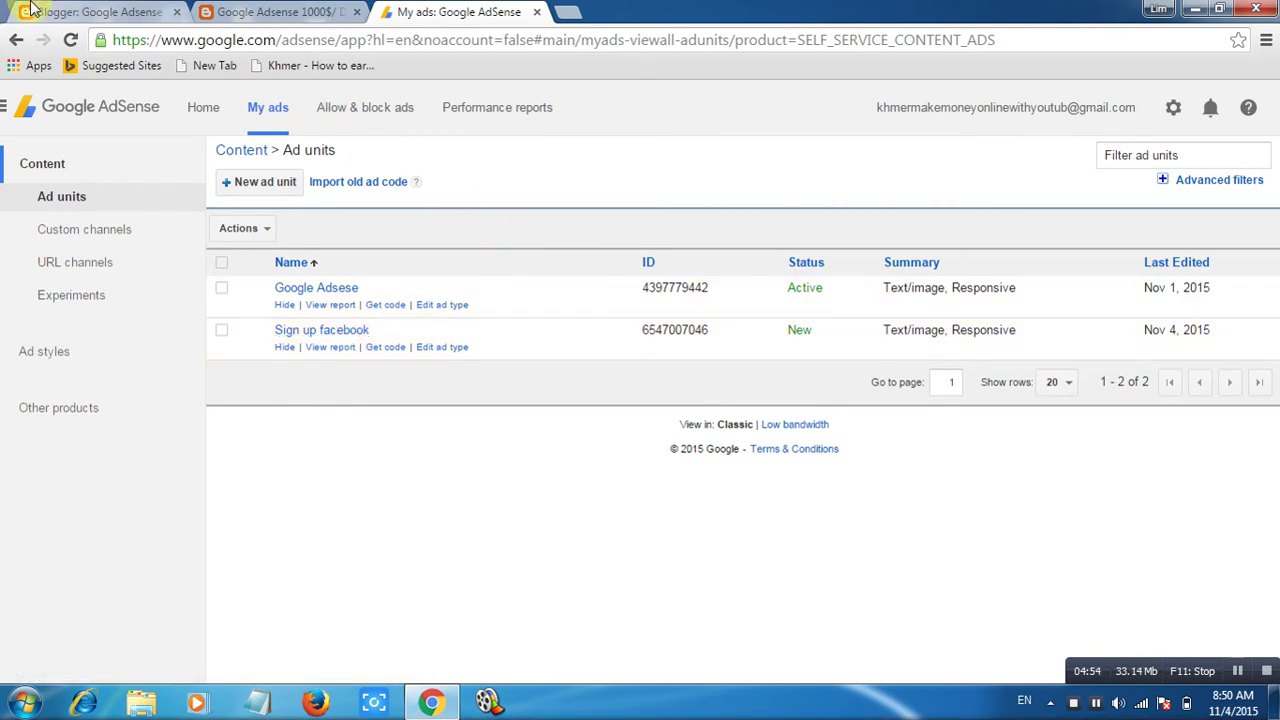
Open the Blogger blog's layout and add a new HTML/JavaScript gadget to the sidebar-right-1 section.
left_click(63, 10)
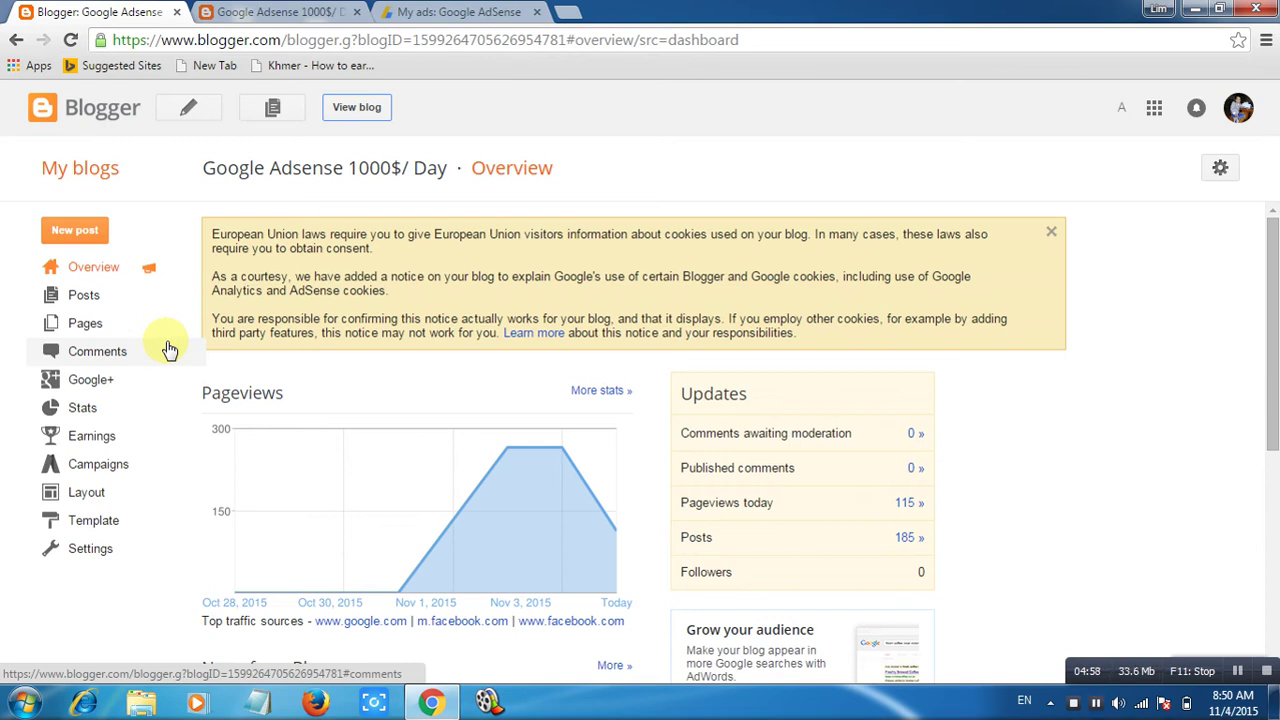
left_click(80, 494)
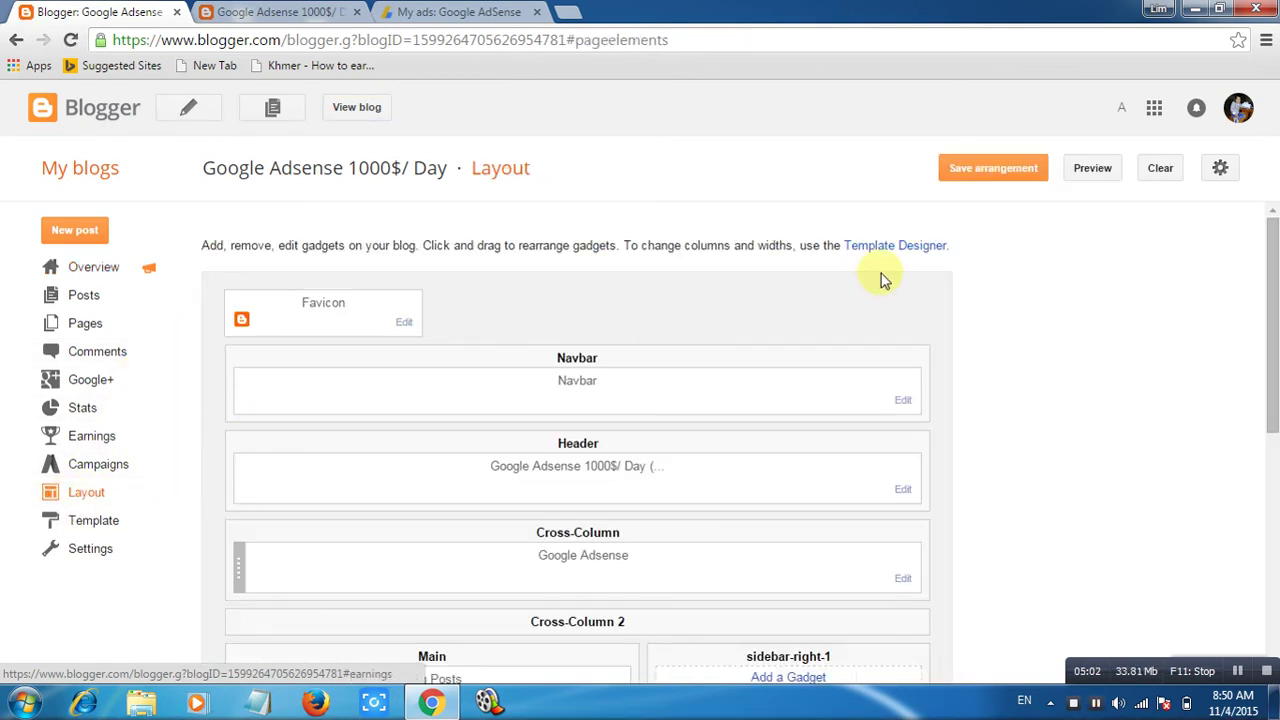
left_click_drag(1272, 262, 1272, 354)
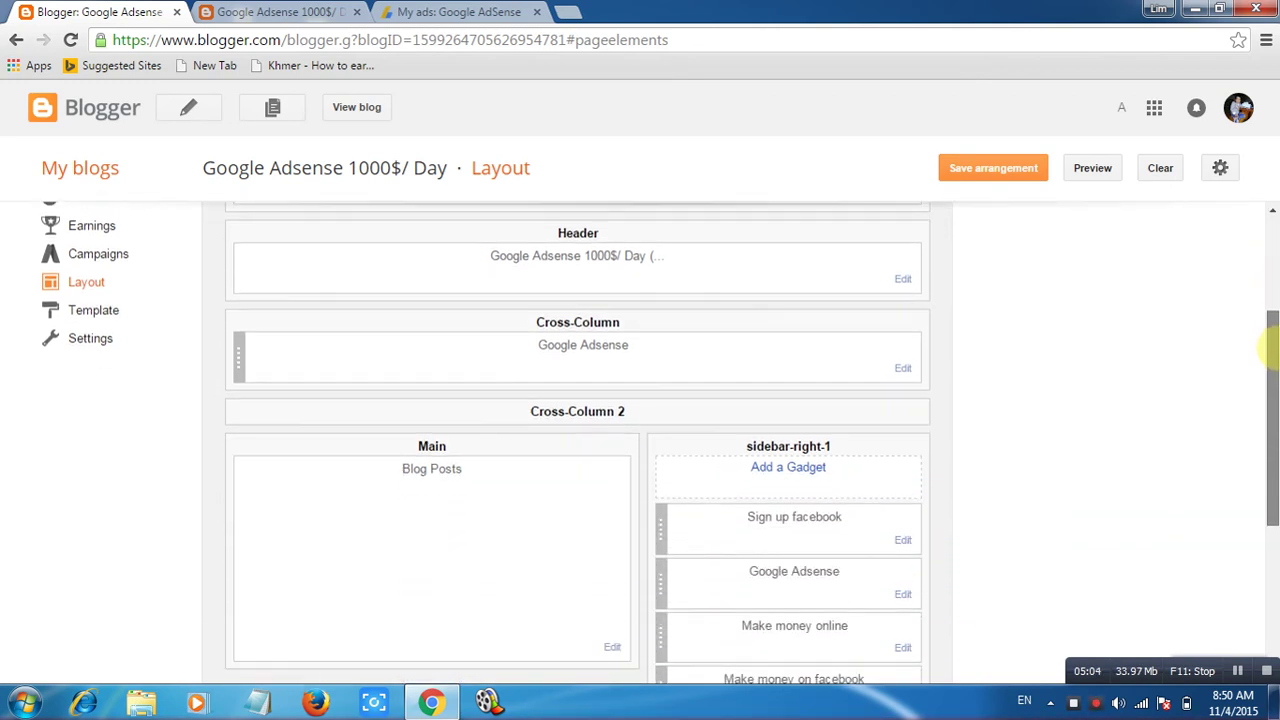
left_click(804, 472)
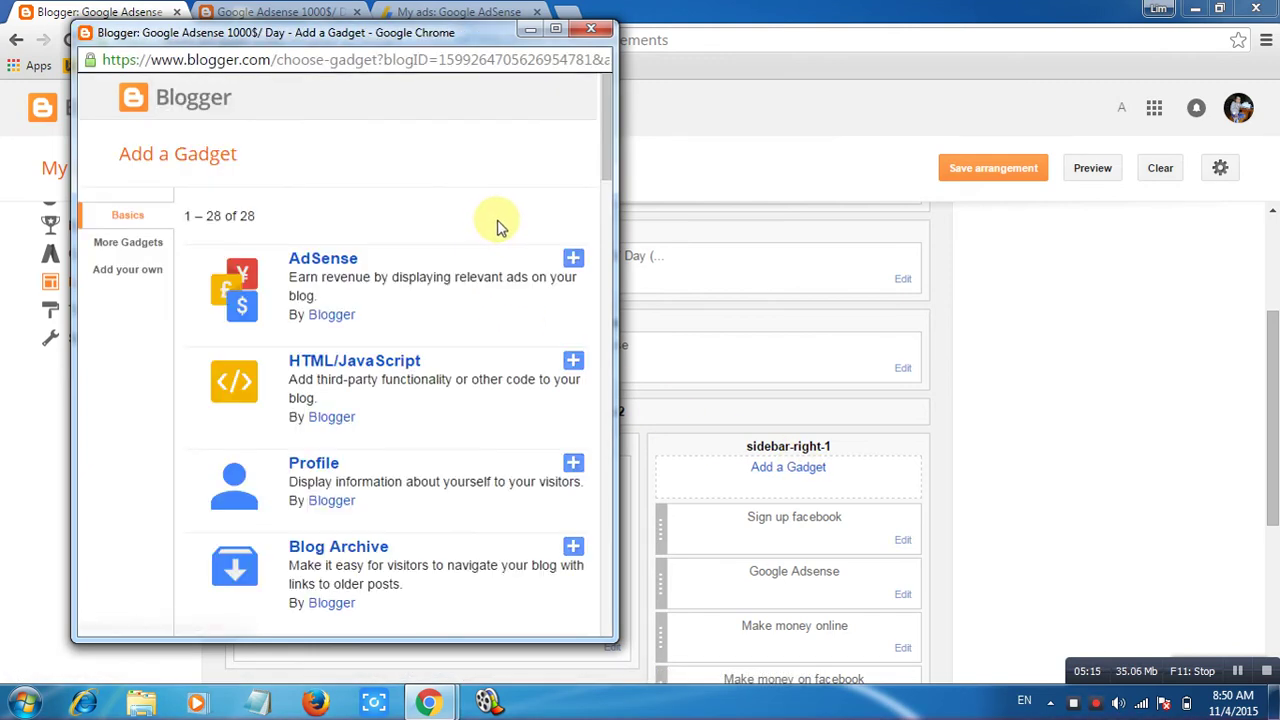
left_click(573, 361)
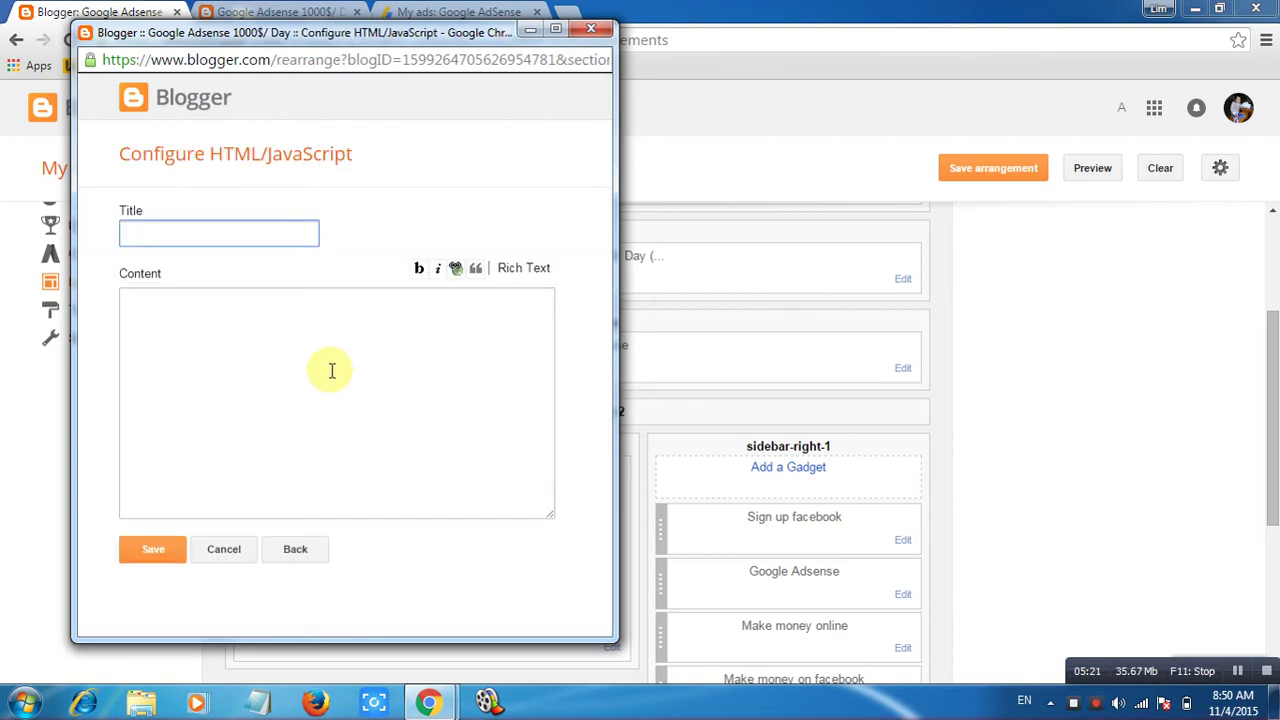
Paste the copied ad code as the gadget's content, title the gadget "A Poy", and save it.
left_click(333, 367)
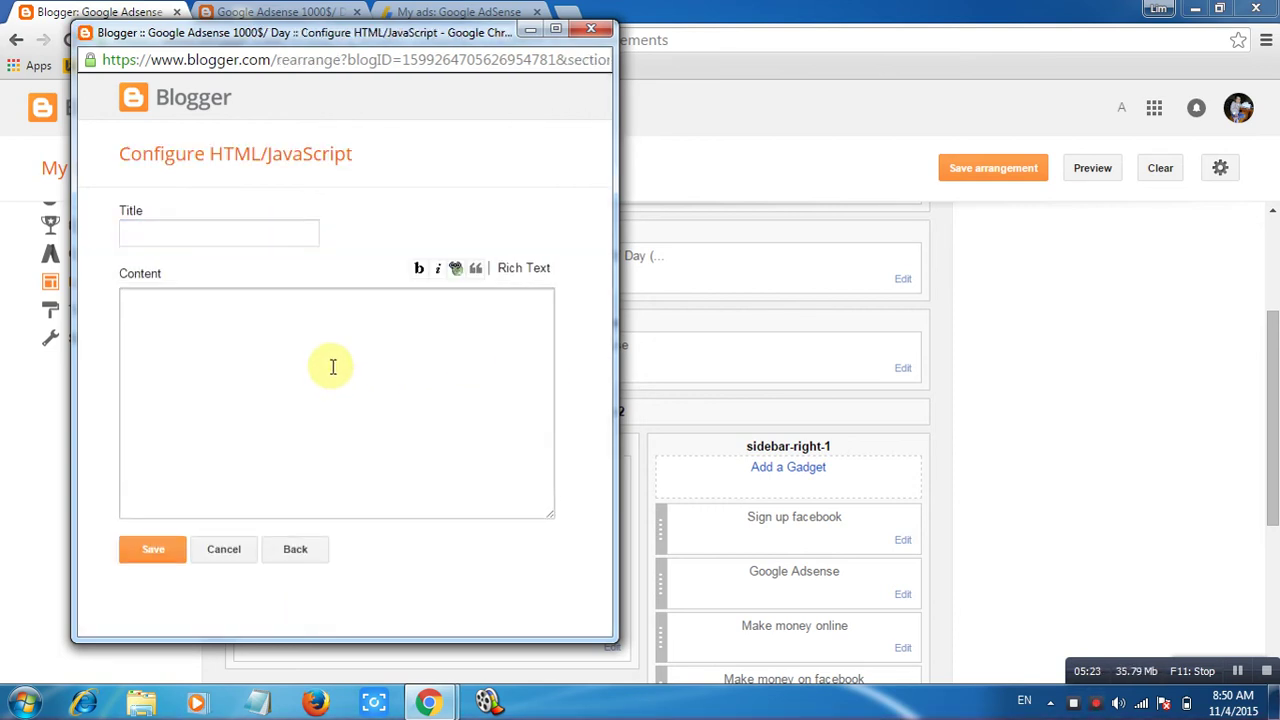
key("ctrl+v")
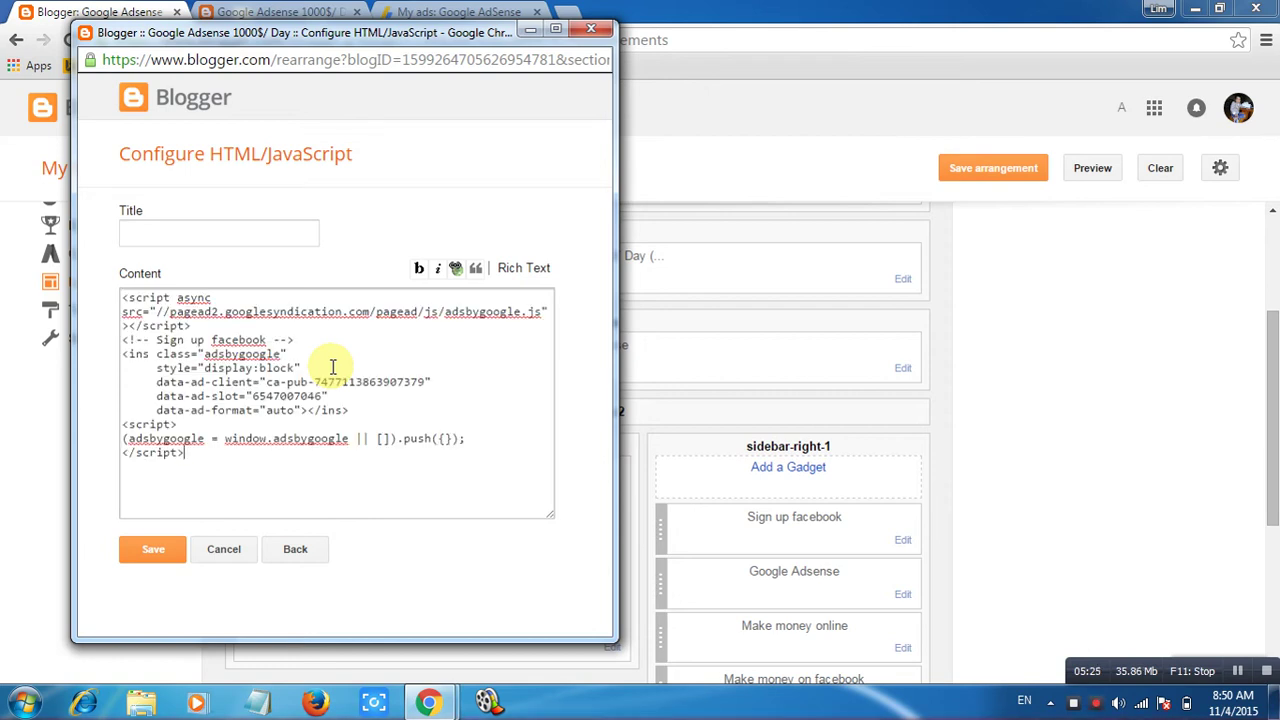
left_click(261, 229)
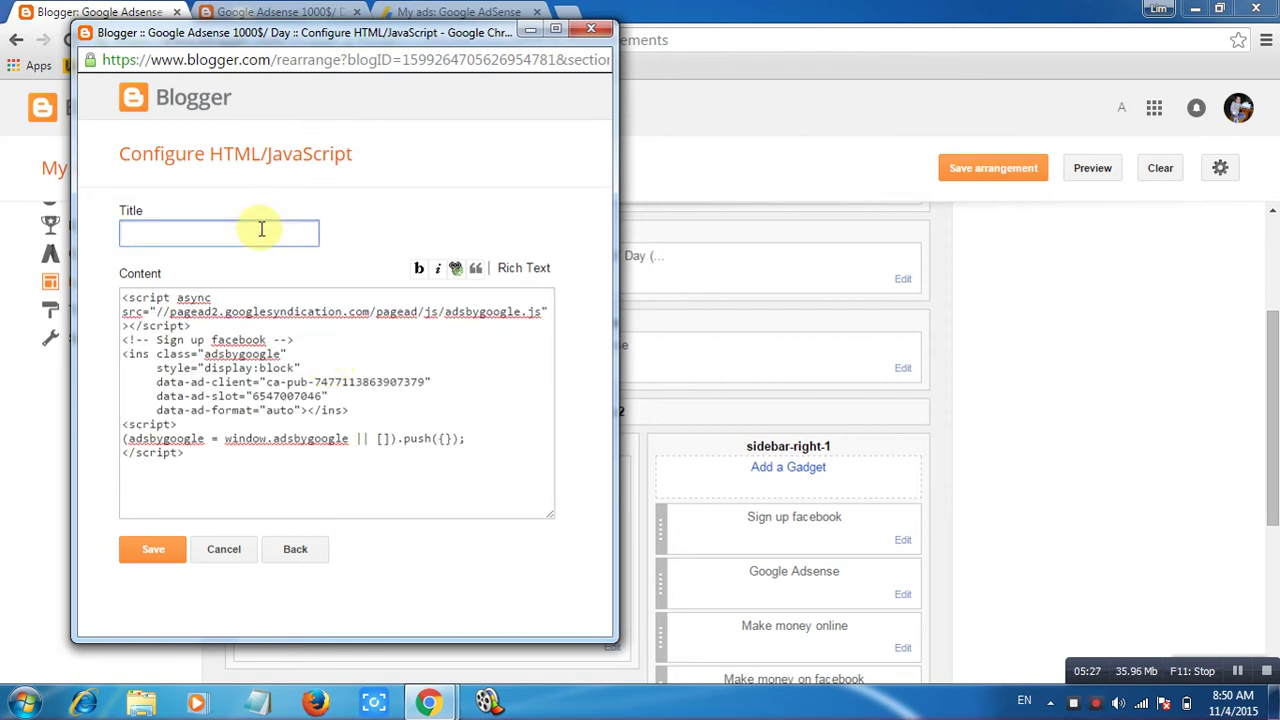
type("A poy")
key("BackSpace")
key("BackSpace")
key("BackSpace")
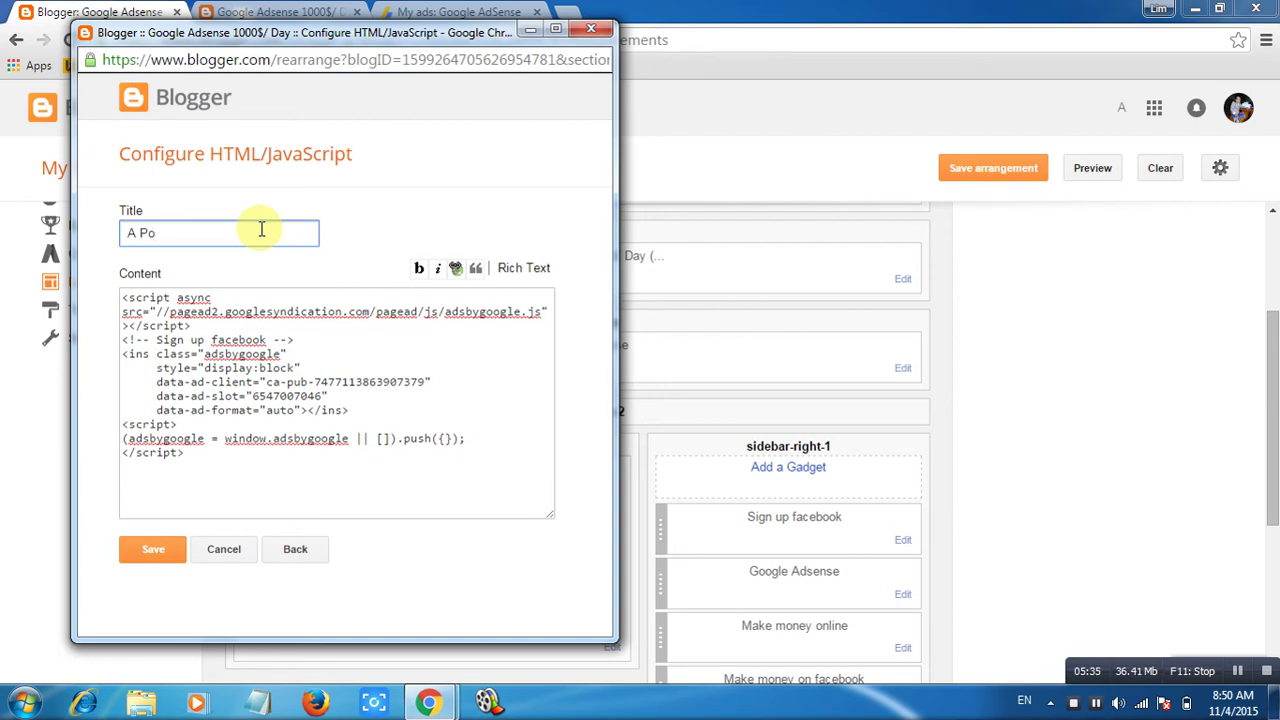
left_click(163, 551)
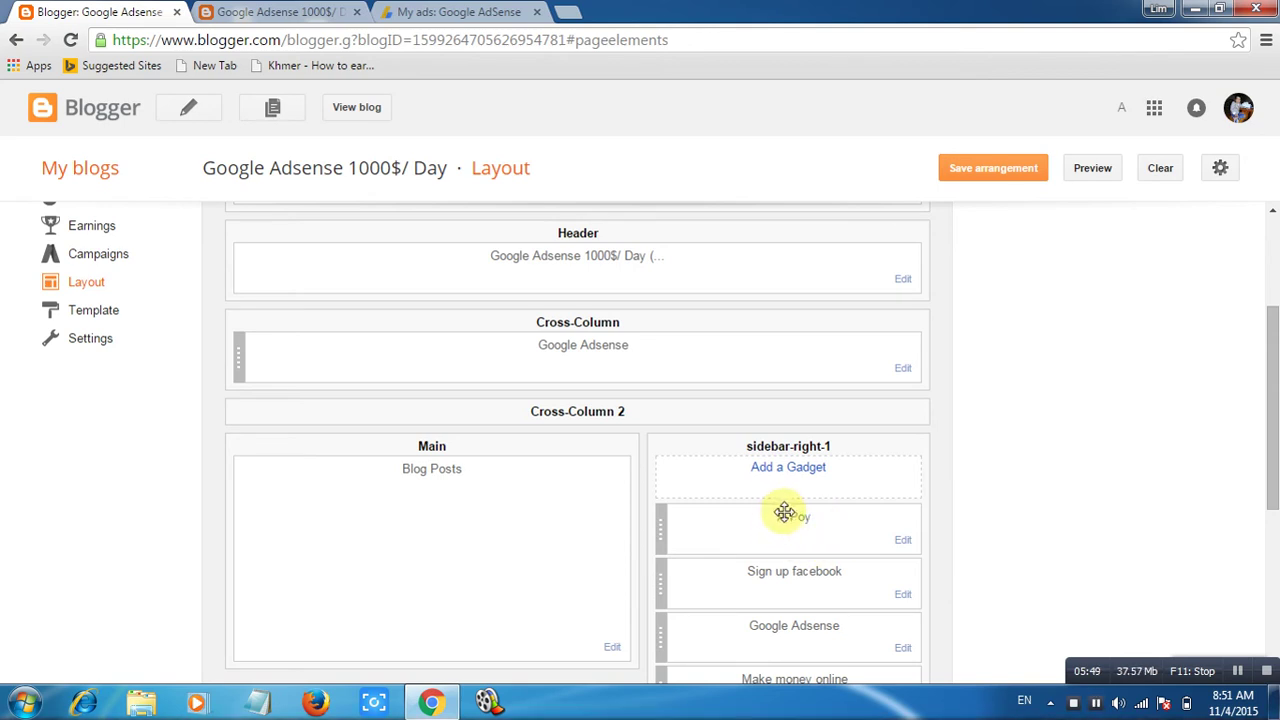
Reload the live blog to examine the ad in the "A Poy" sidebar gadget, and return to the AdSense ad units list.
left_click(310, 11)
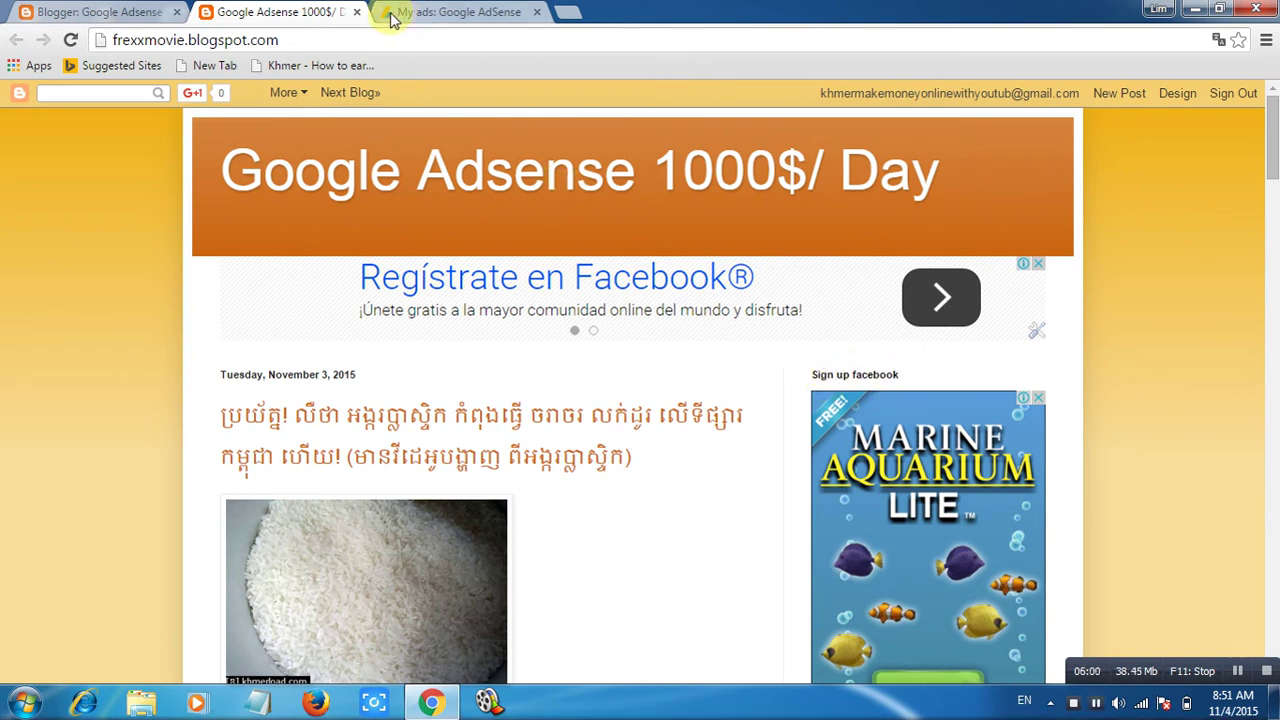
left_click(100, 12)
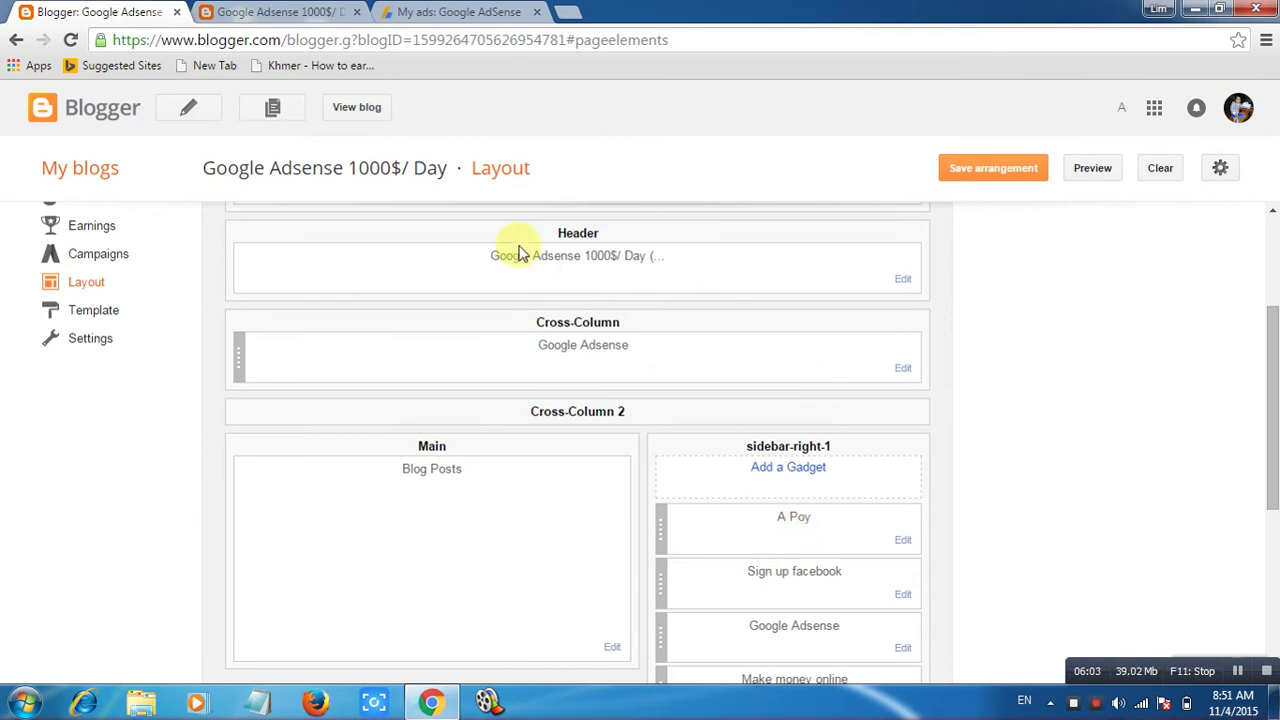
left_click(274, 12)
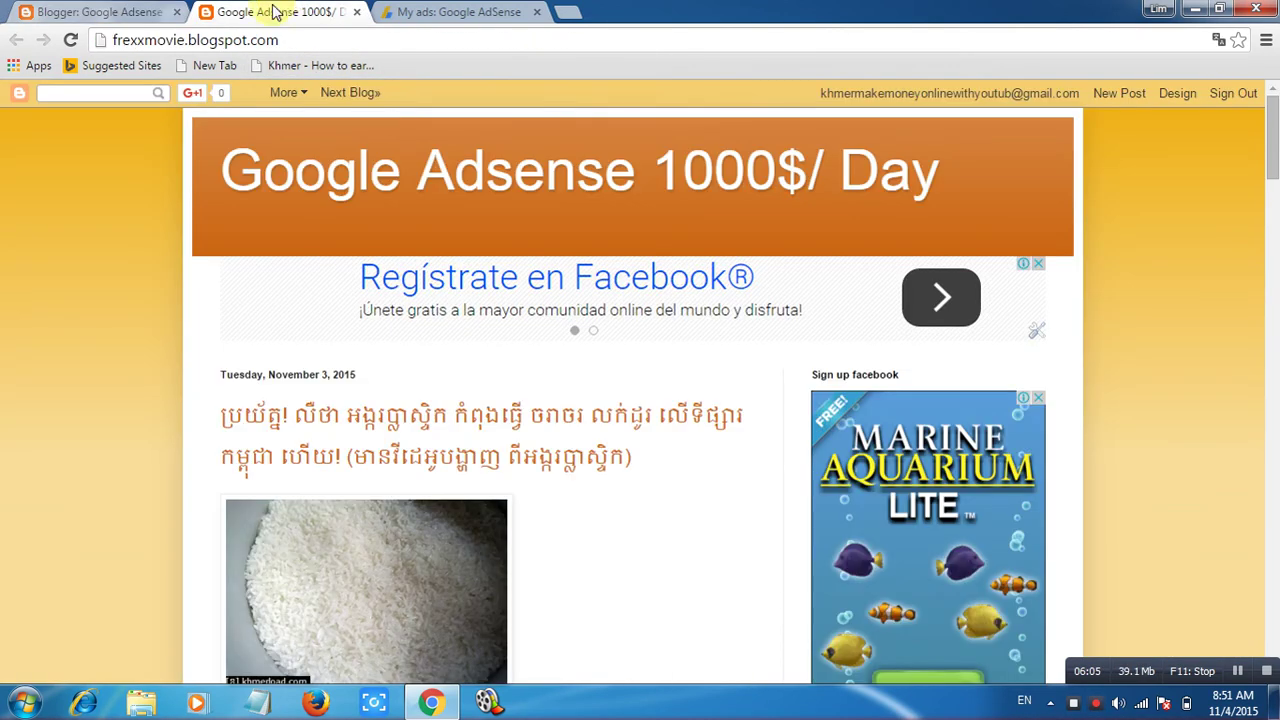
left_click(72, 42)
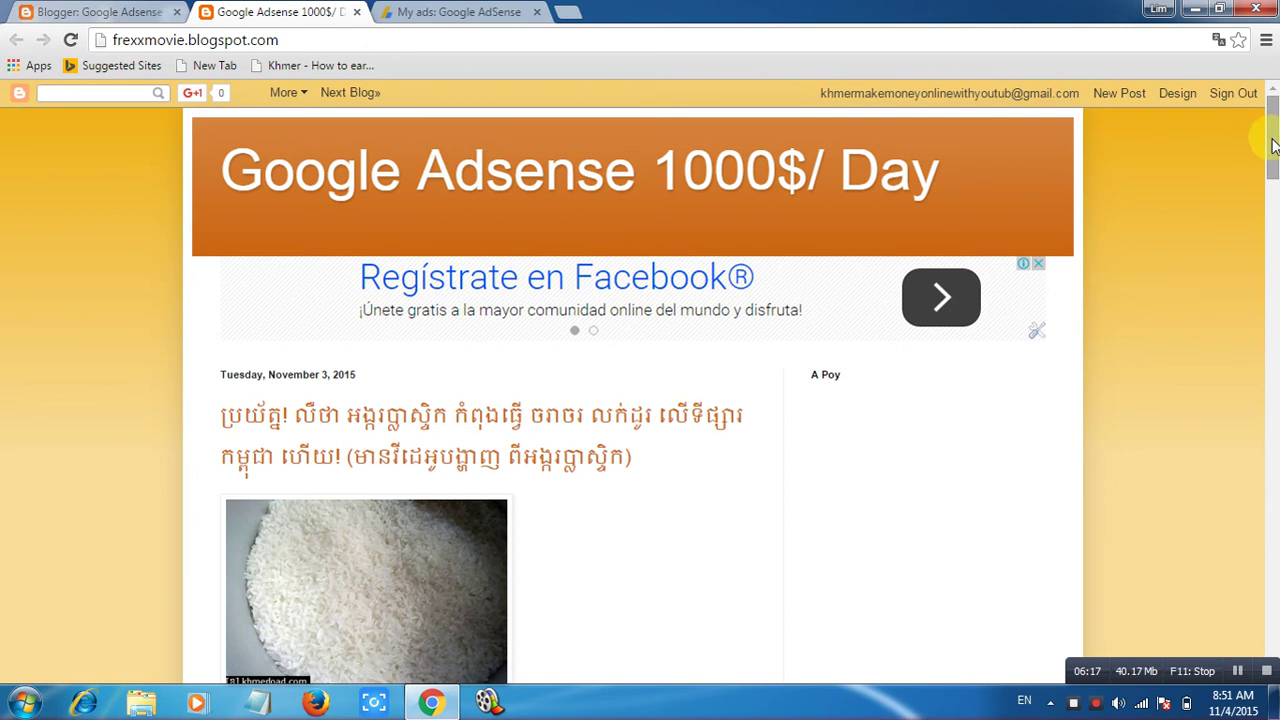
mouse_move(1274, 145)
left_mouse_down()
mouse_move(1274, 290)
mouse_move(1275, 165)
left_mouse_up()
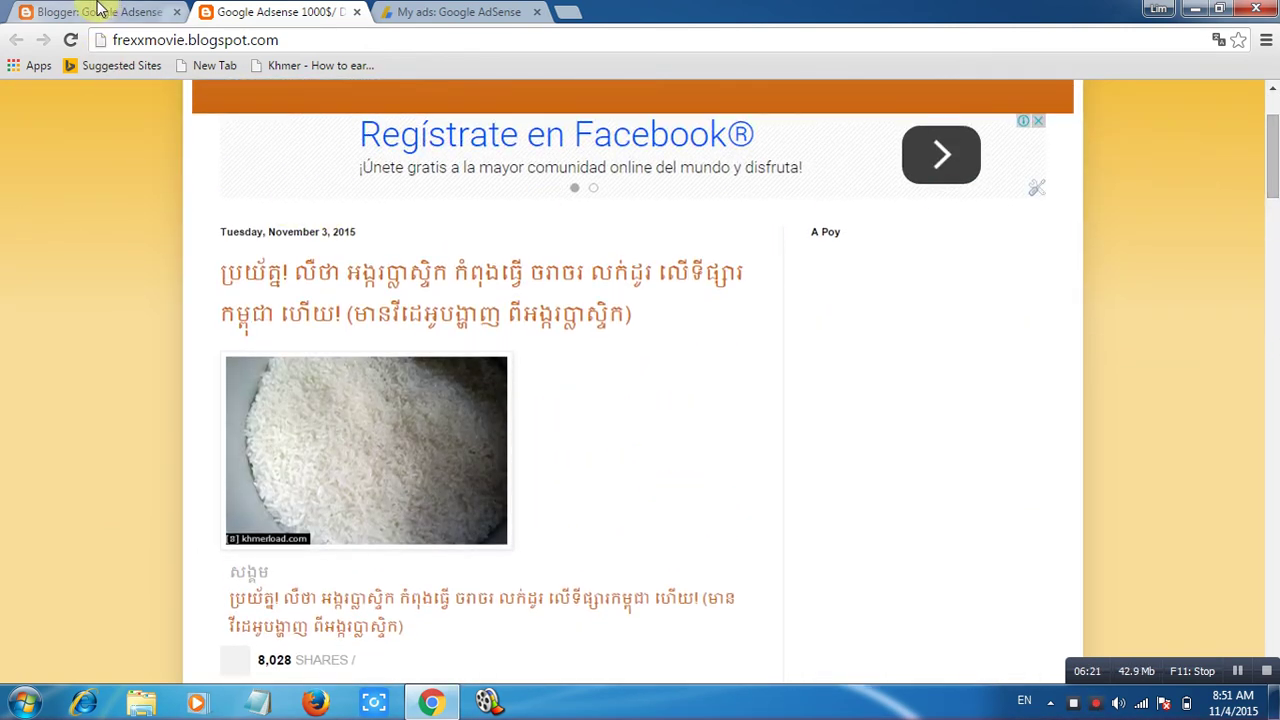
left_click(73, 40)
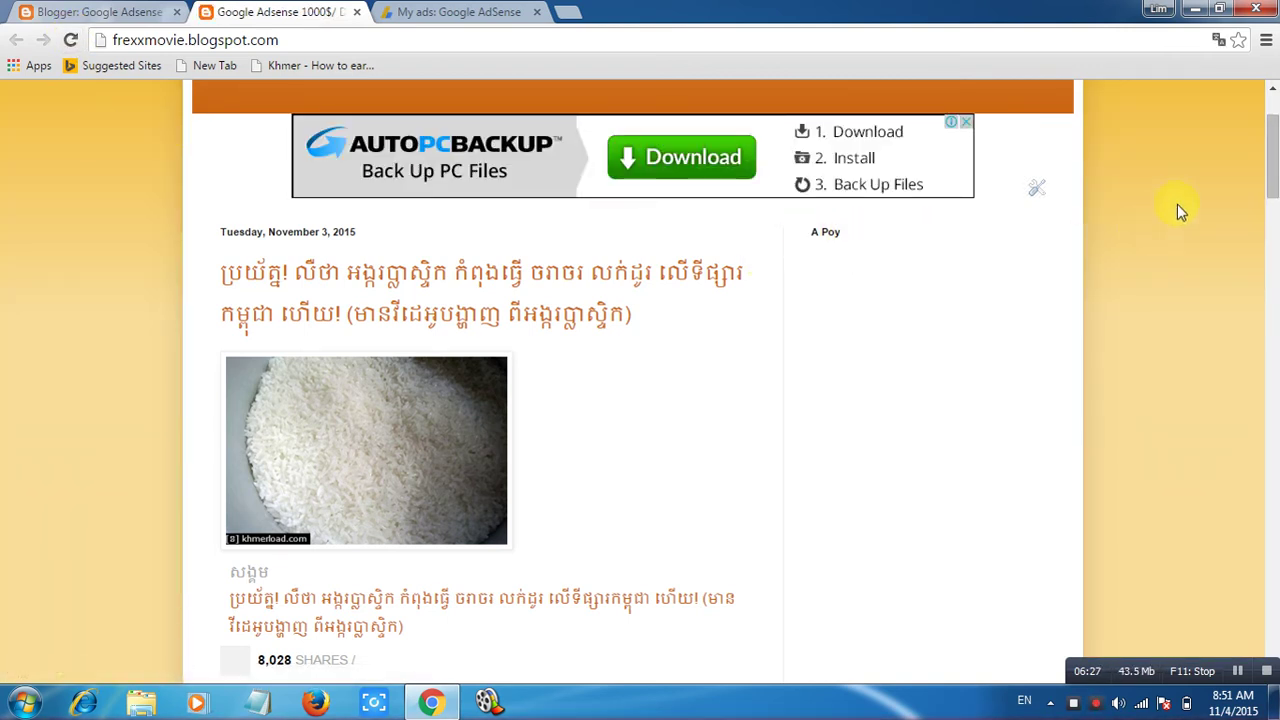
left_click_drag(1268, 168, 1270, 124)
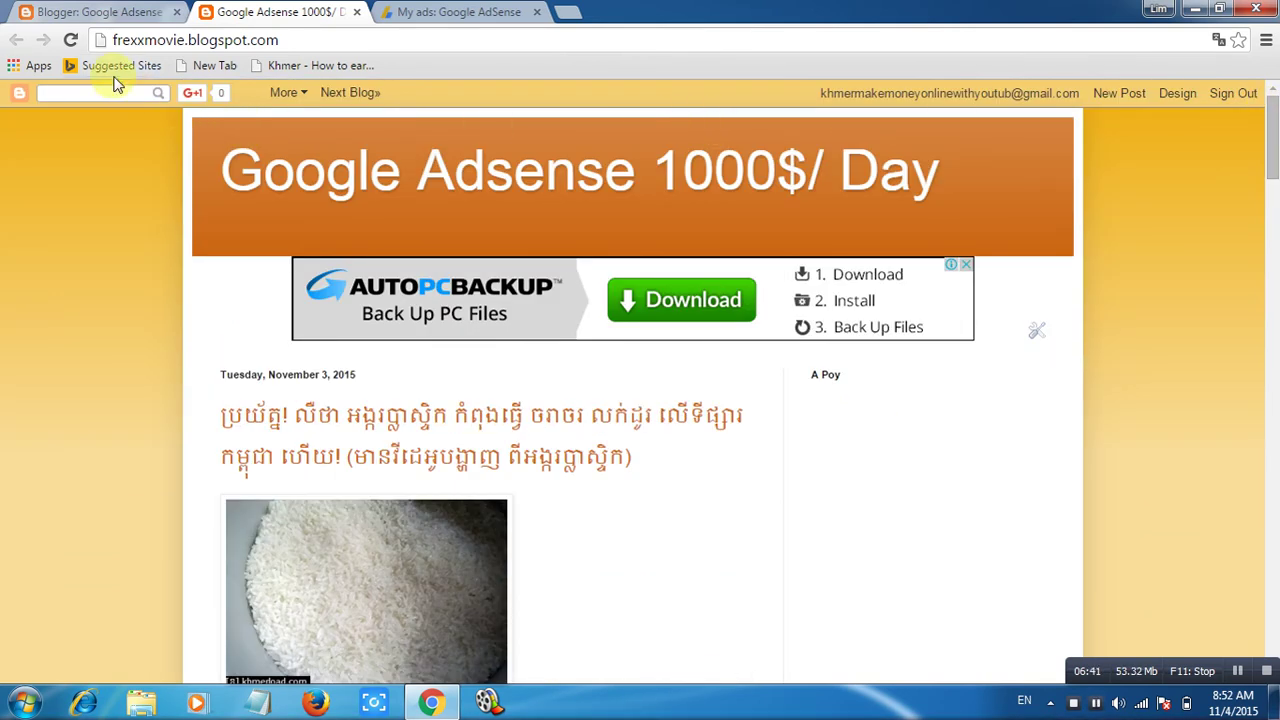
left_click(70, 40)
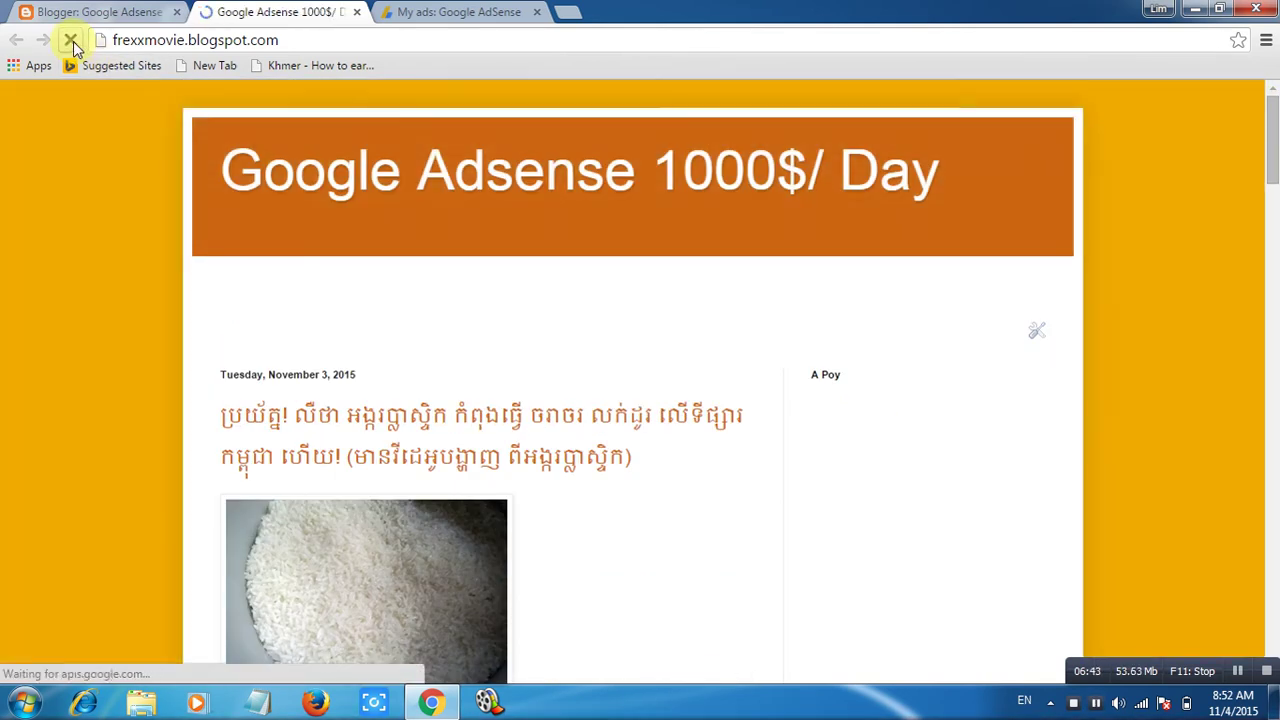
left_click(404, 12)
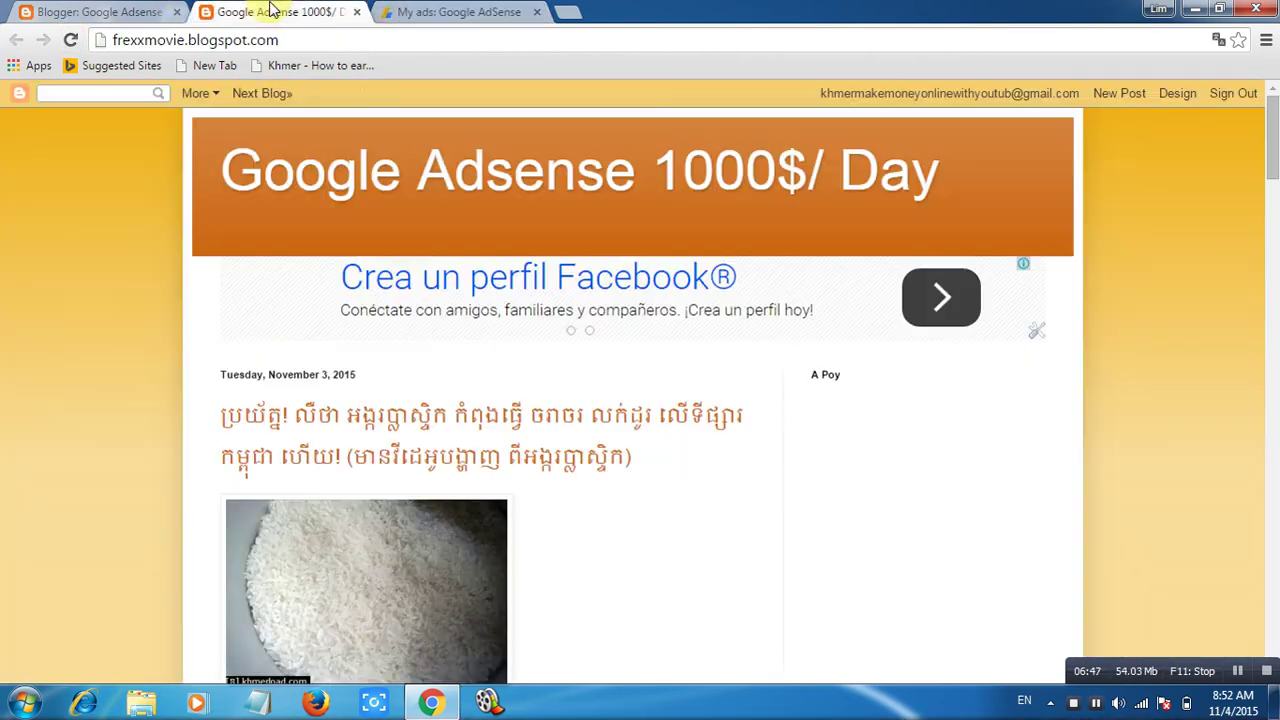
left_click(272, 10)
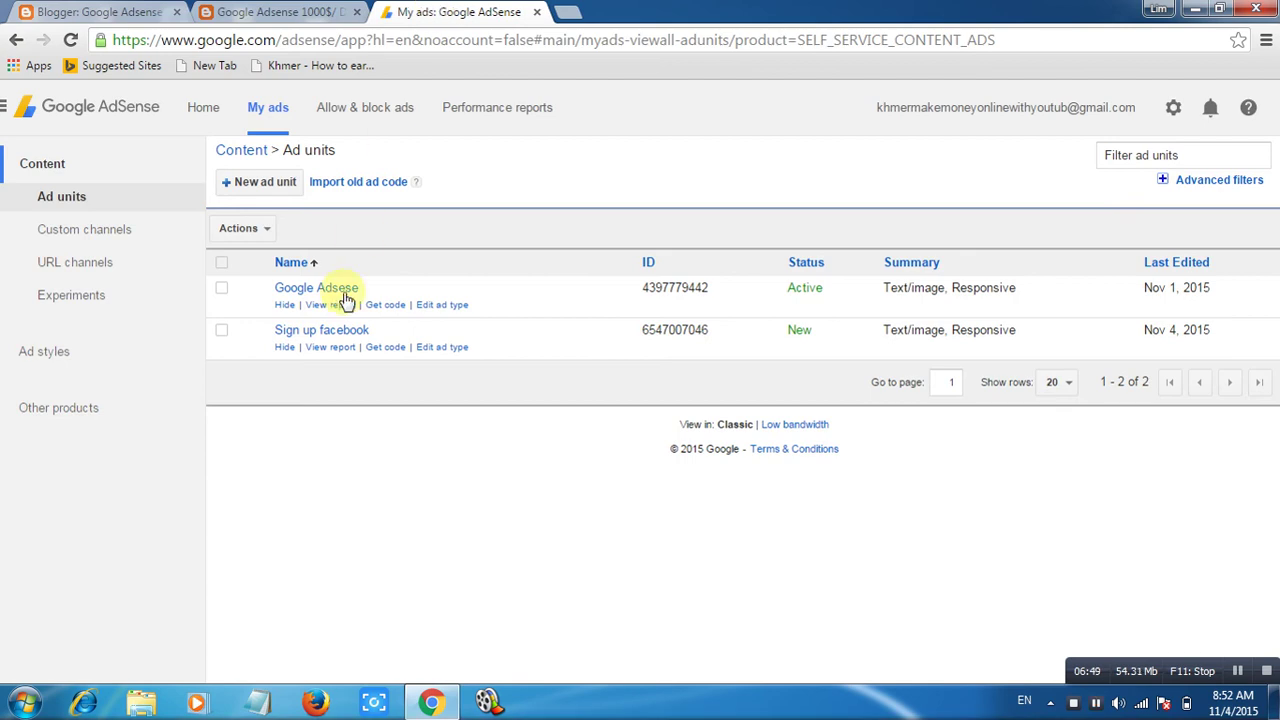
left_click(222, 330)
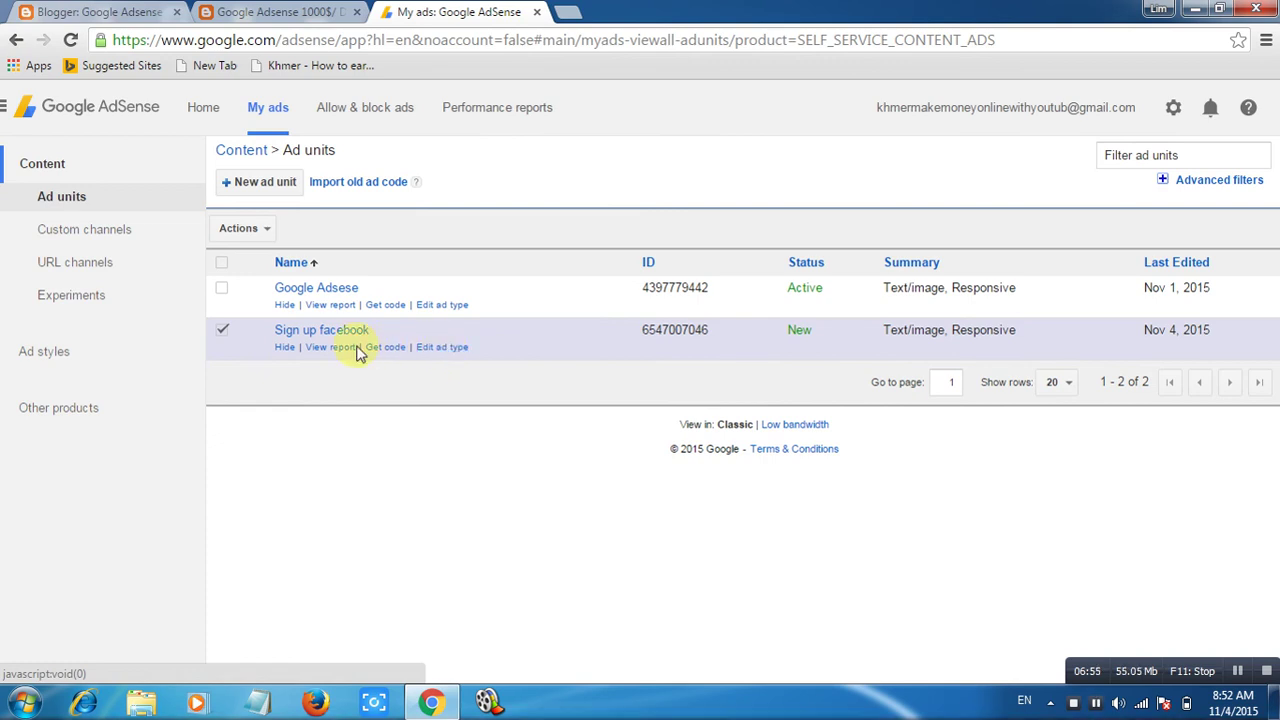
left_click(272, 231)
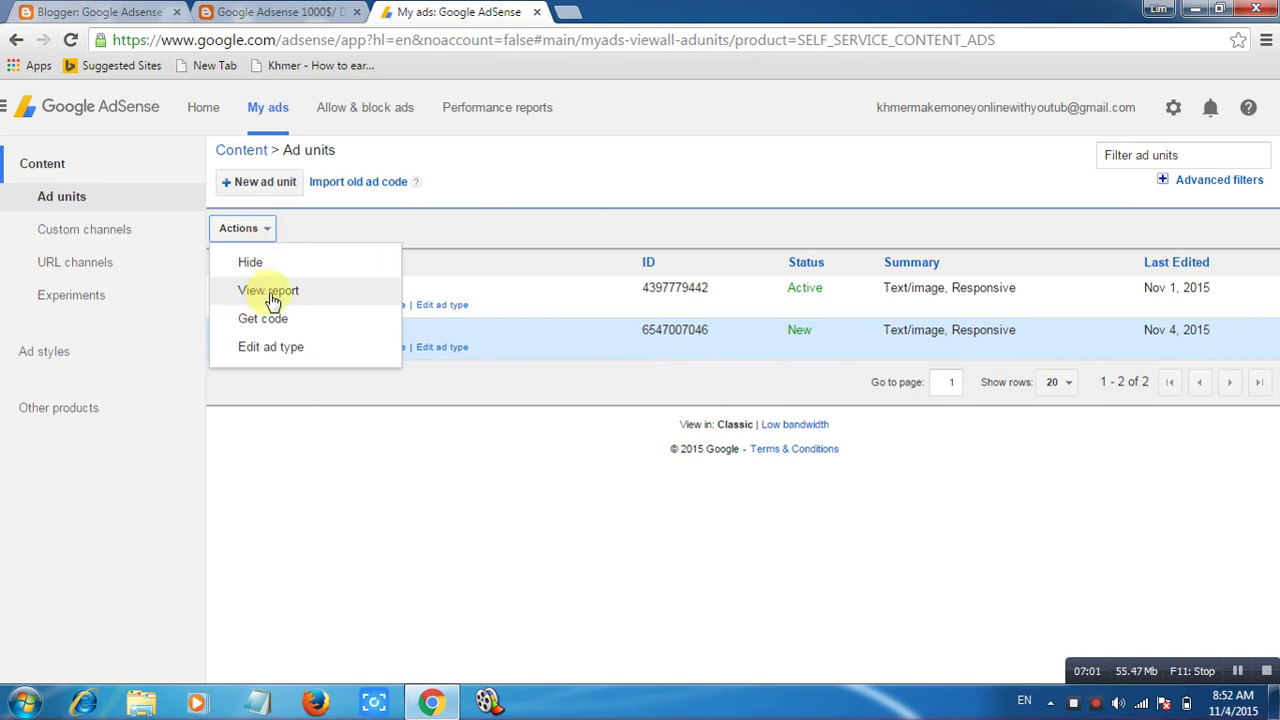
left_click(250, 425)
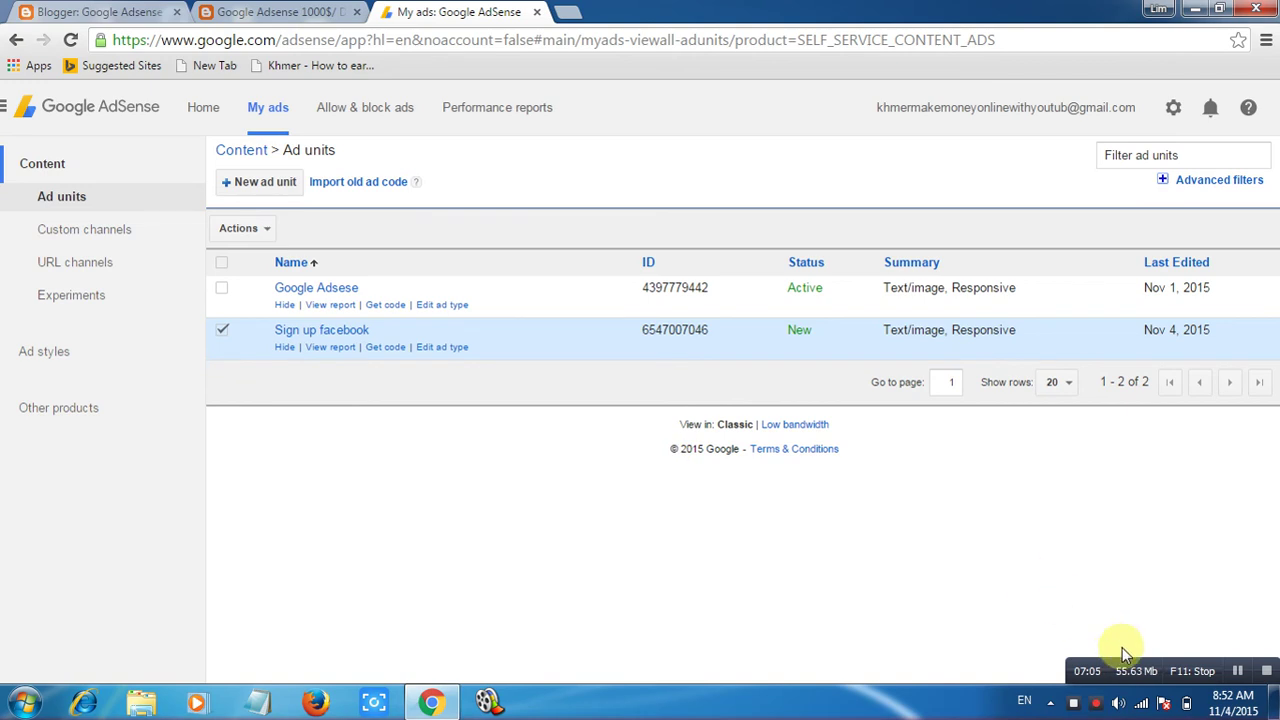
left_click(1236, 672)
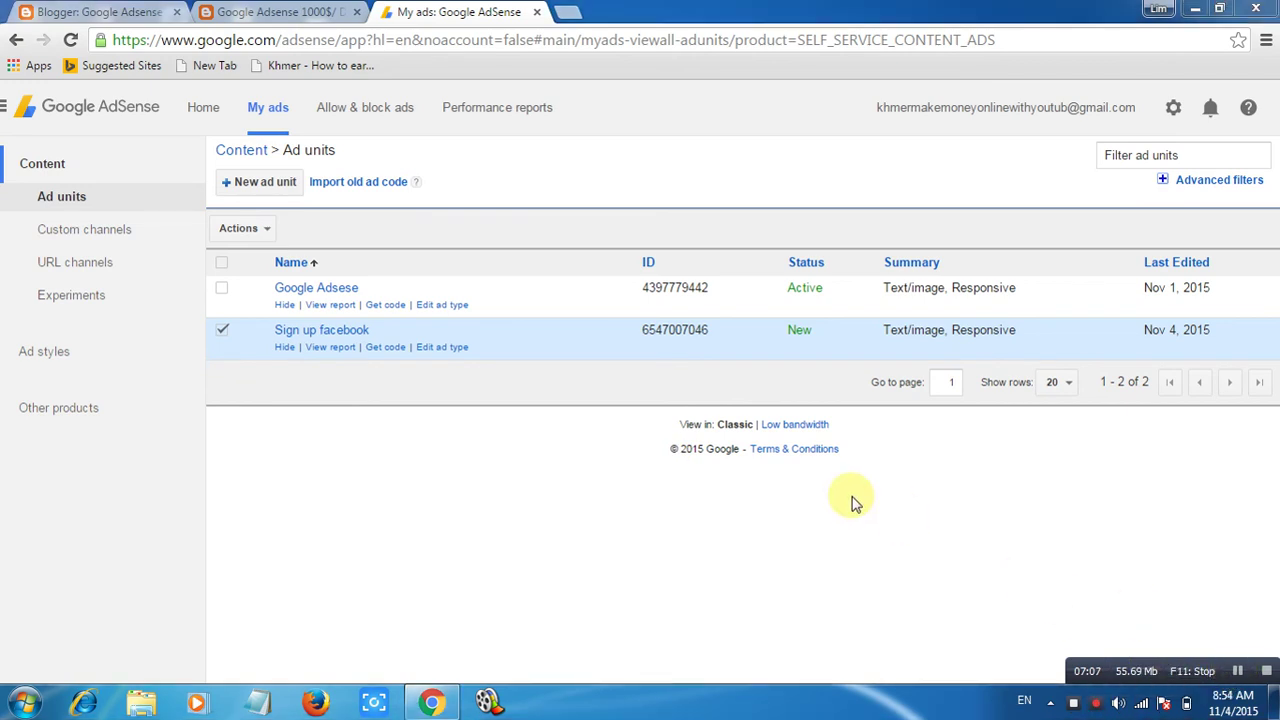
left_click(224, 333)
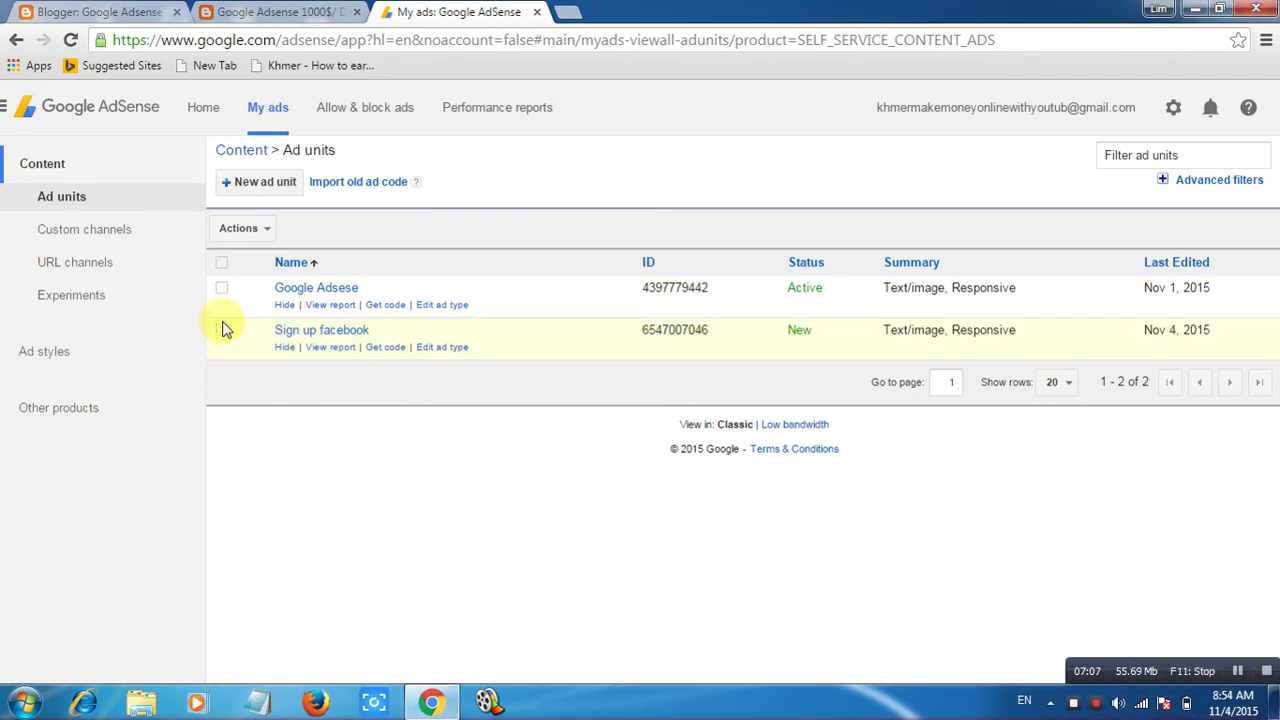
Get the ad code of the existing "Google Adsese" ad unit, copy all of it, and close the ad code dialog.
left_click(386, 308)
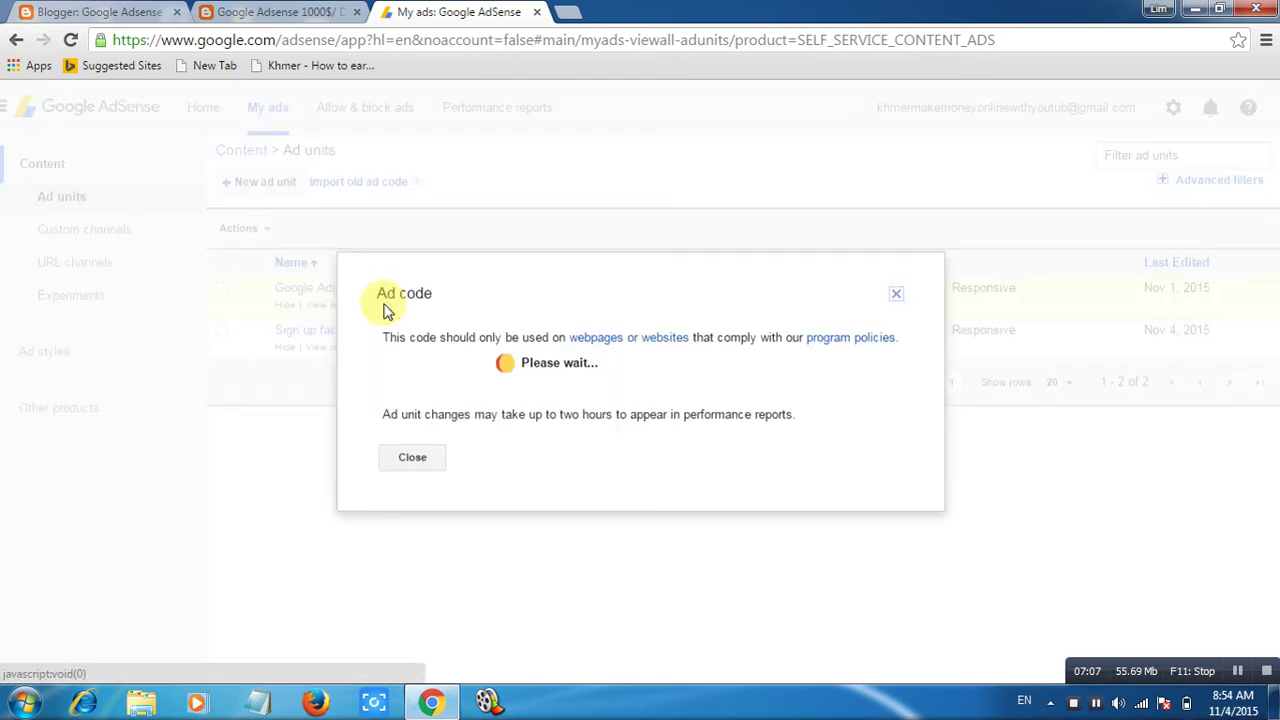
left_click(679, 382)
key("ctrl+c")
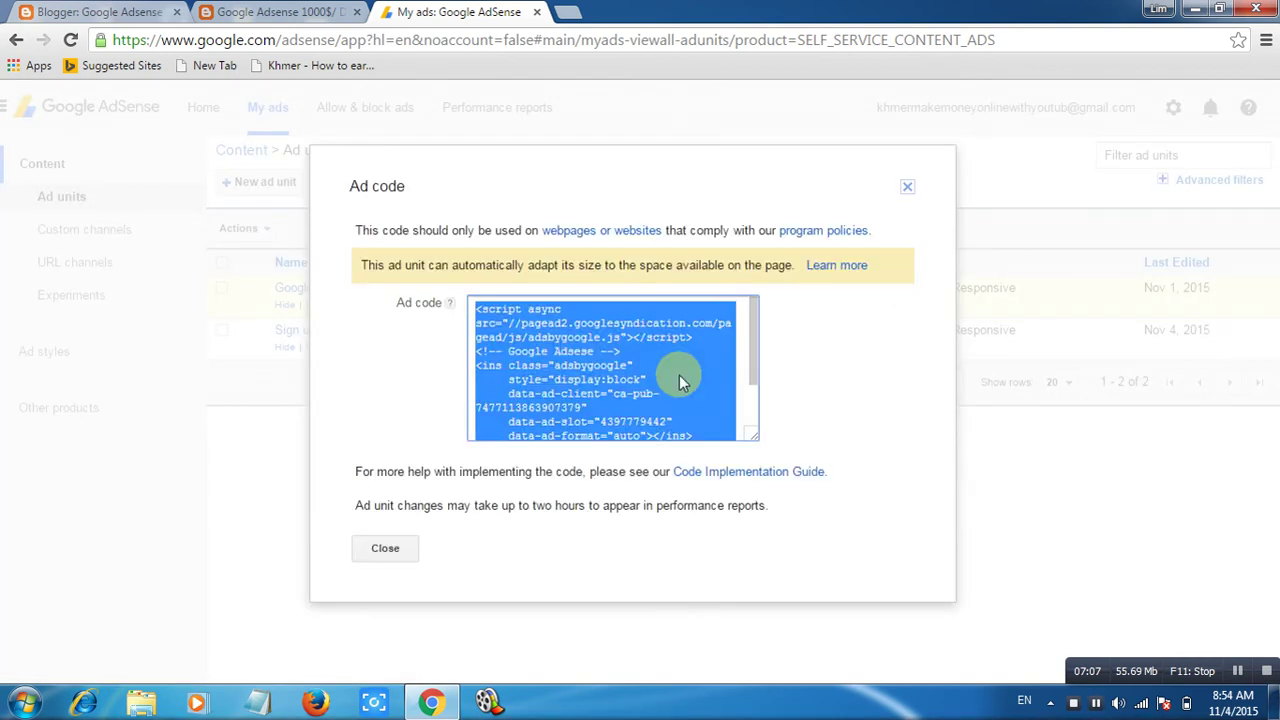
left_click(908, 188)
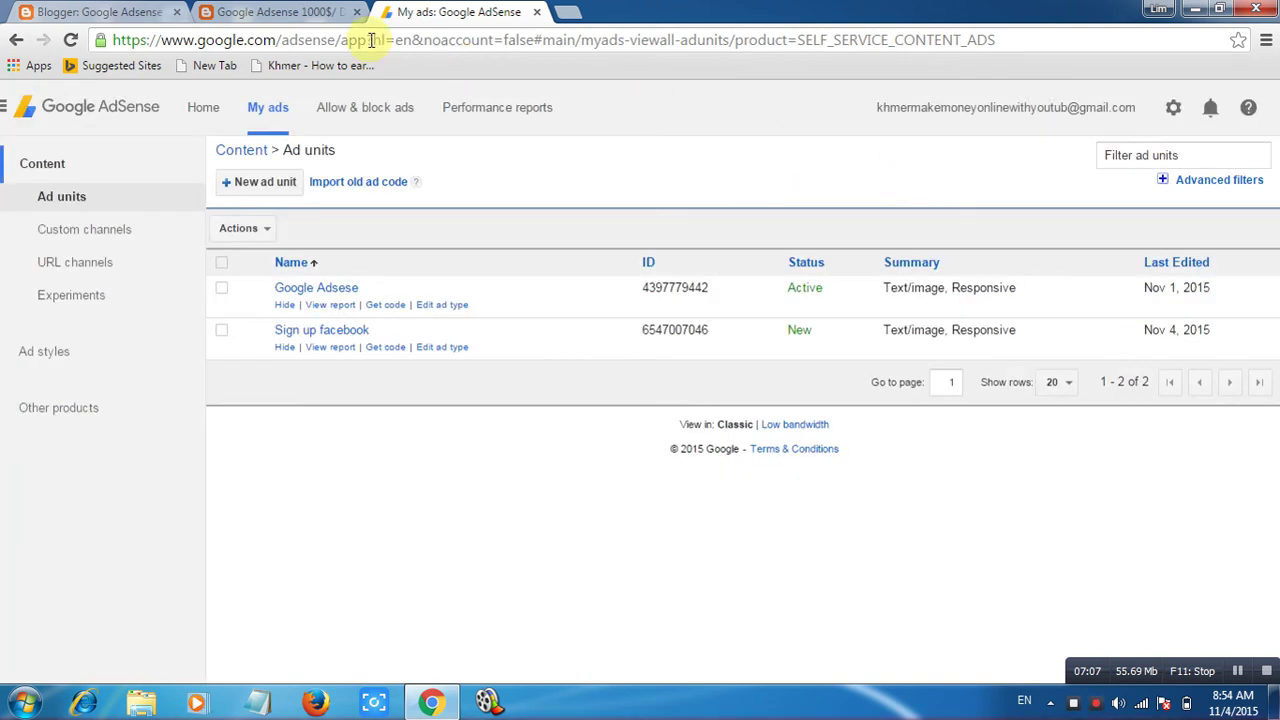
In the Blogger layout, replace the "A Poy" gadget's content with the copied ad code, and save the gadget and the arrangement.
left_click(105, 12)
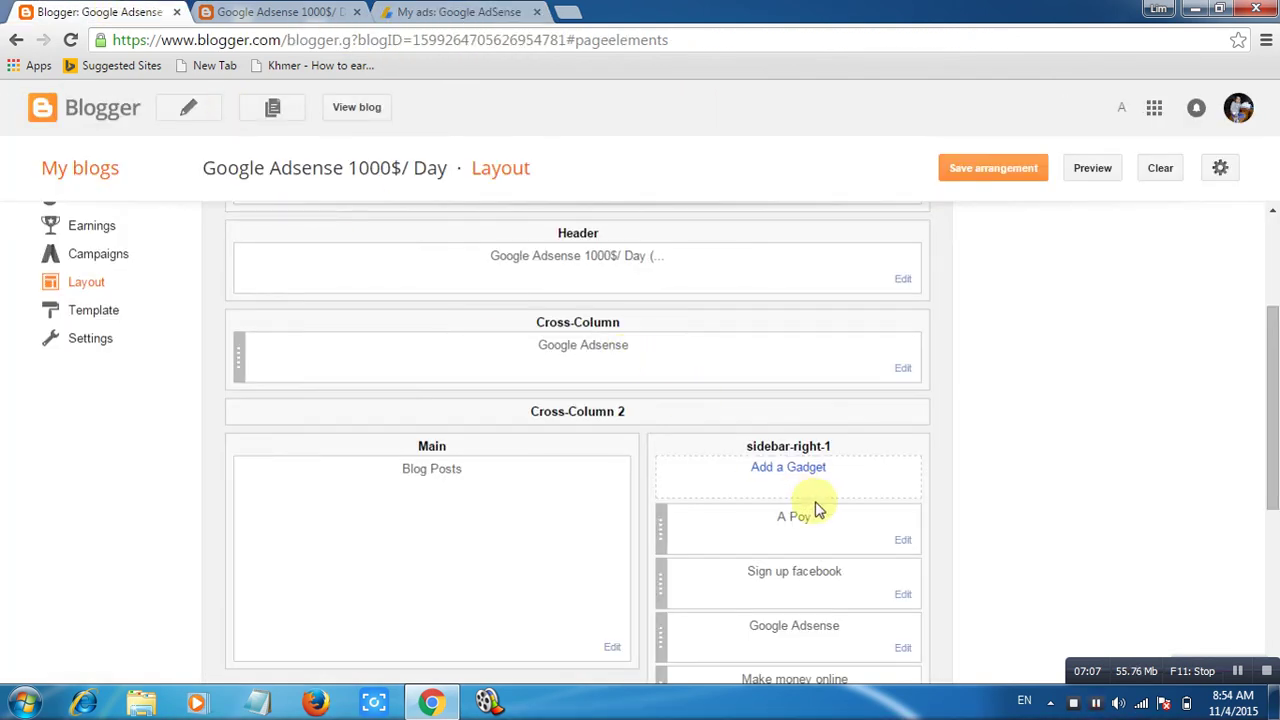
left_click(905, 541)
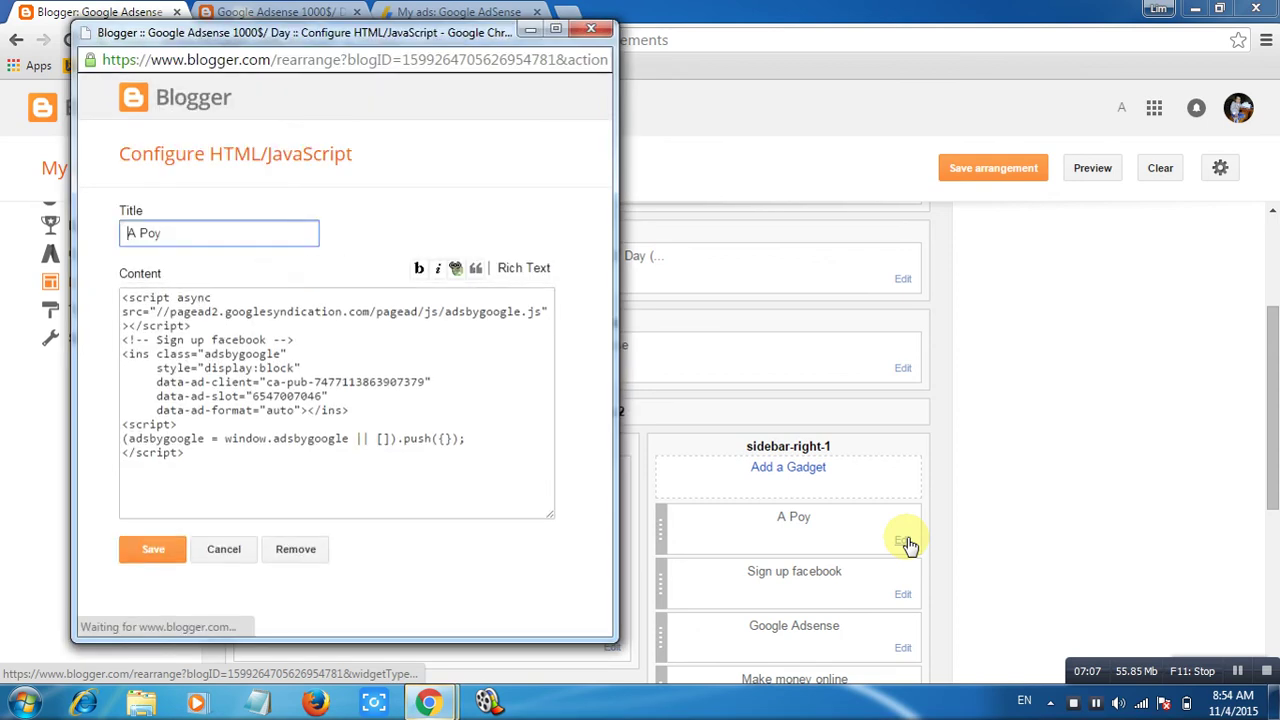
left_click_drag(190, 455, 42, 284)
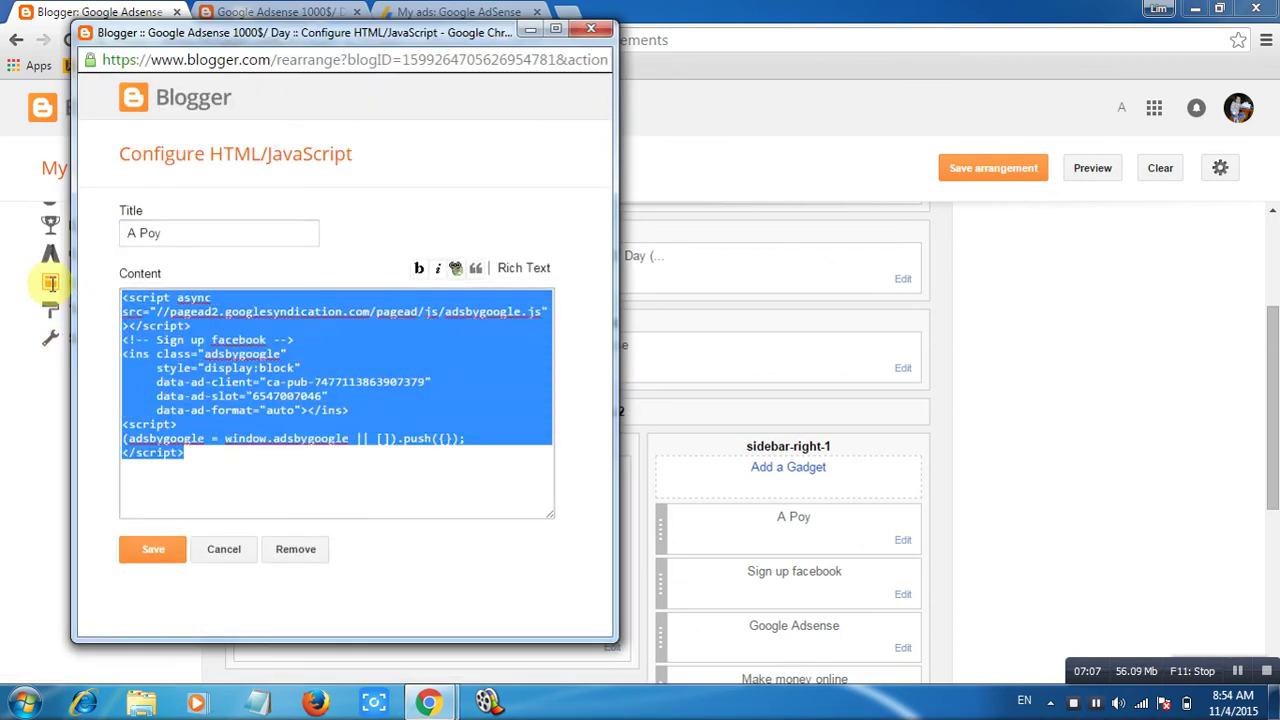
key("Delete")
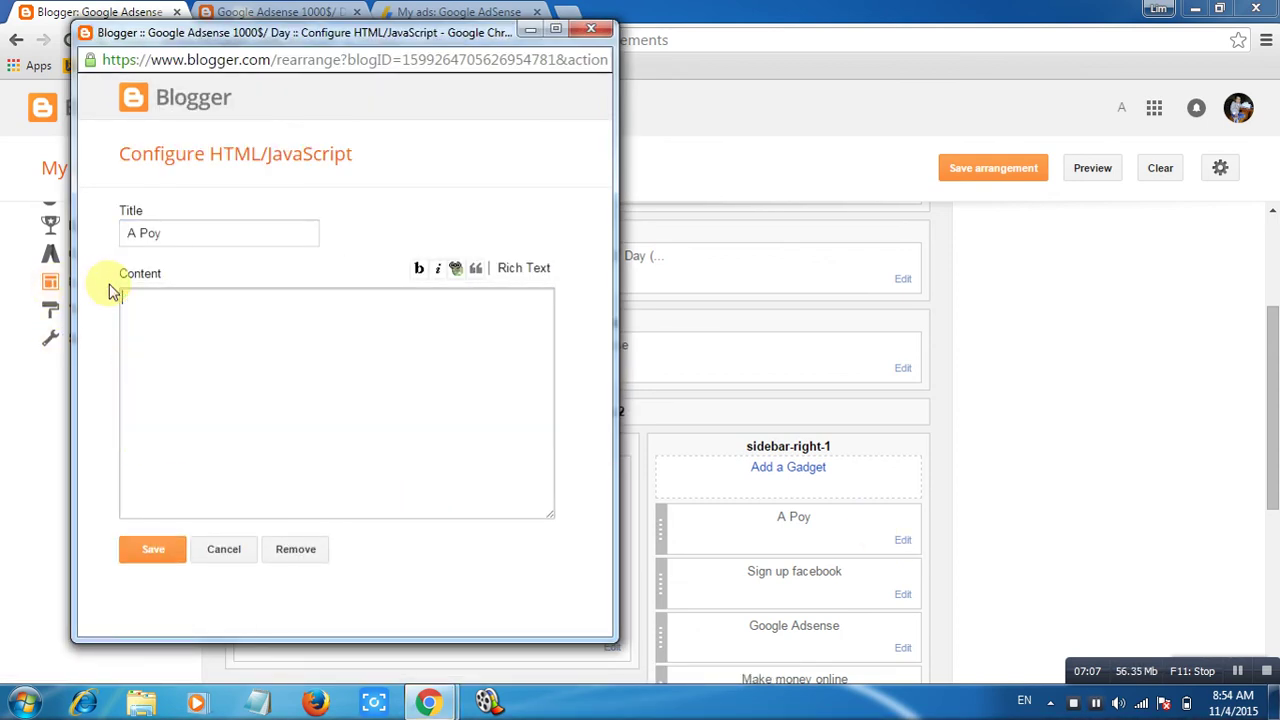
key("ctrl+v")
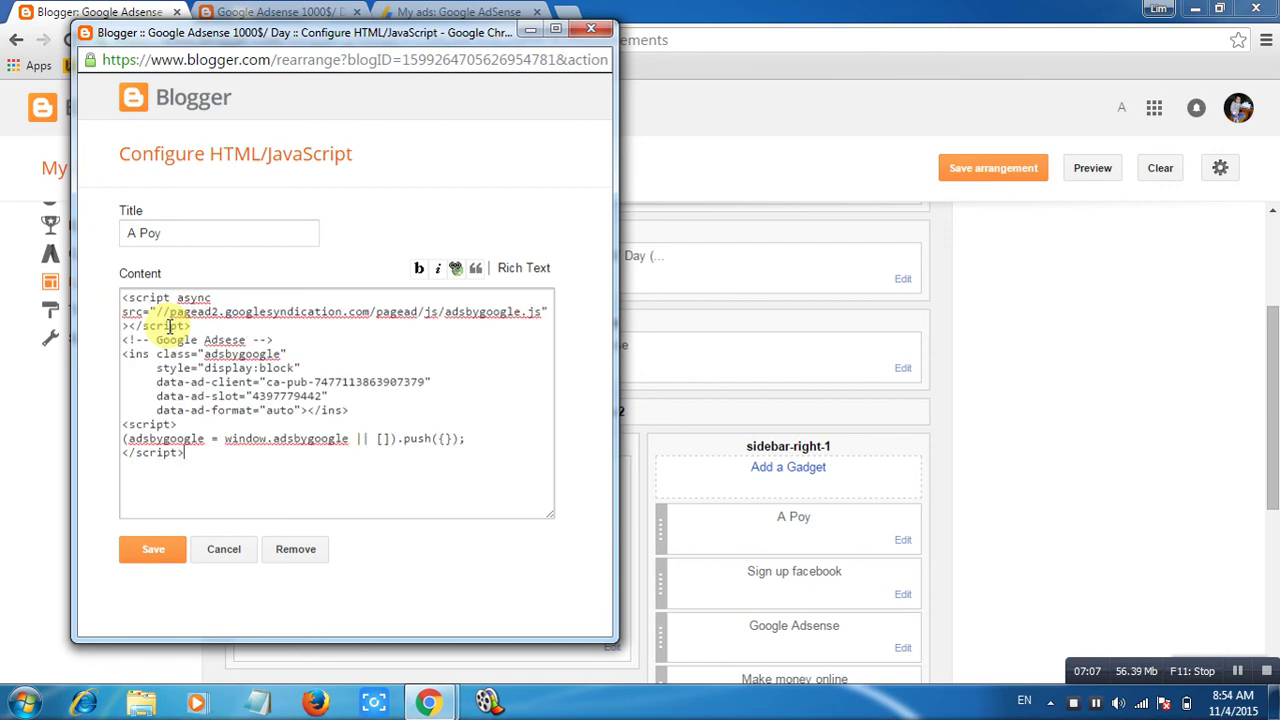
left_click(150, 552)
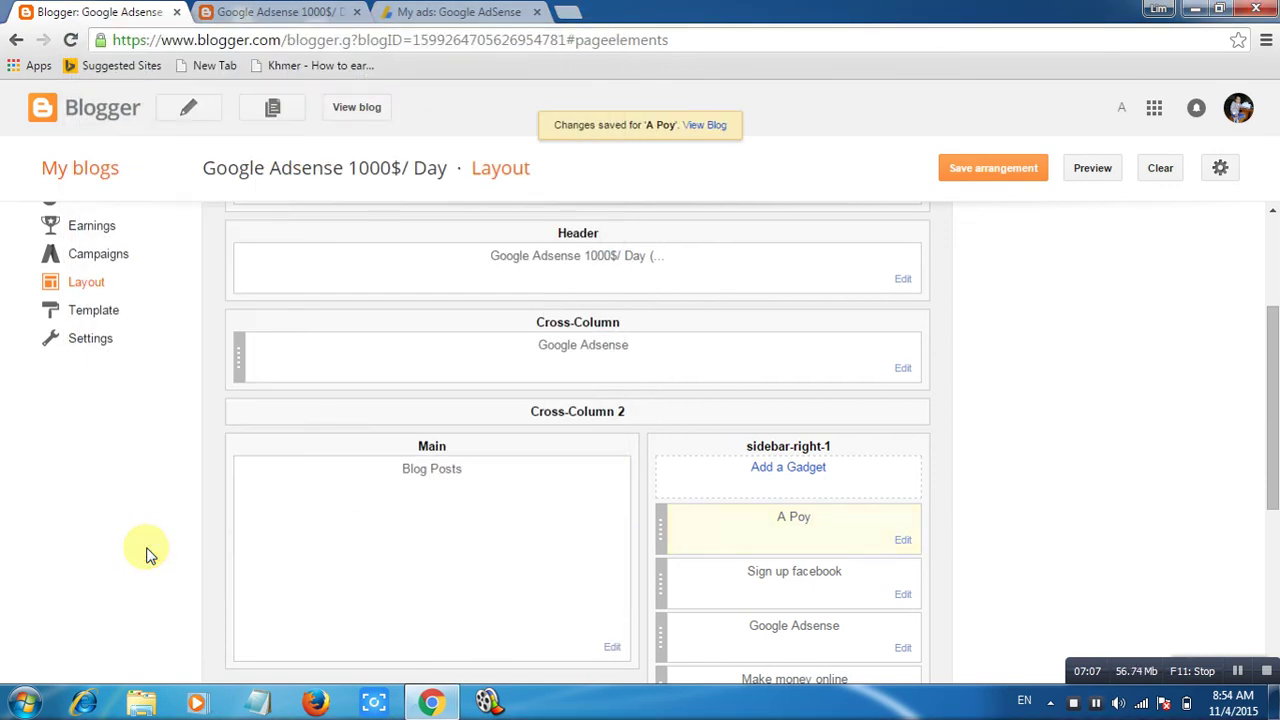
left_click(996, 167)
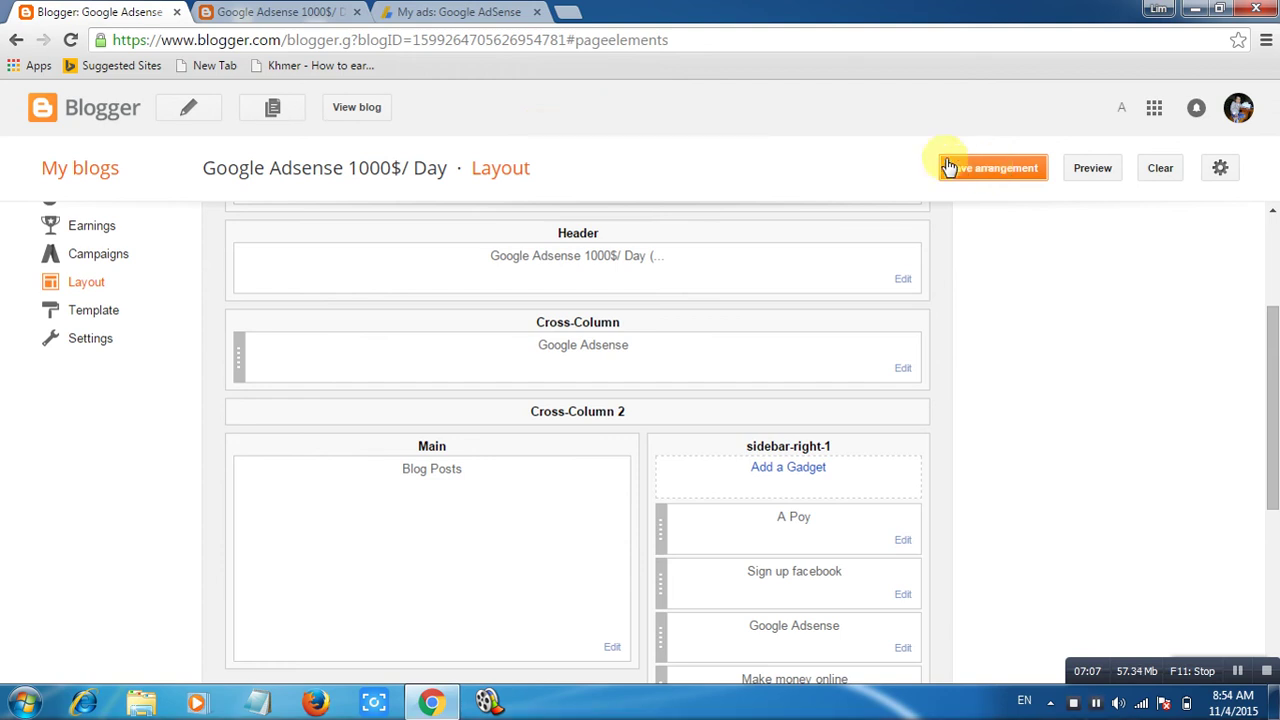
Reload the live blog and check how the ad displays under the "A Poy" heading in the sidebar.
left_click(255, 12)
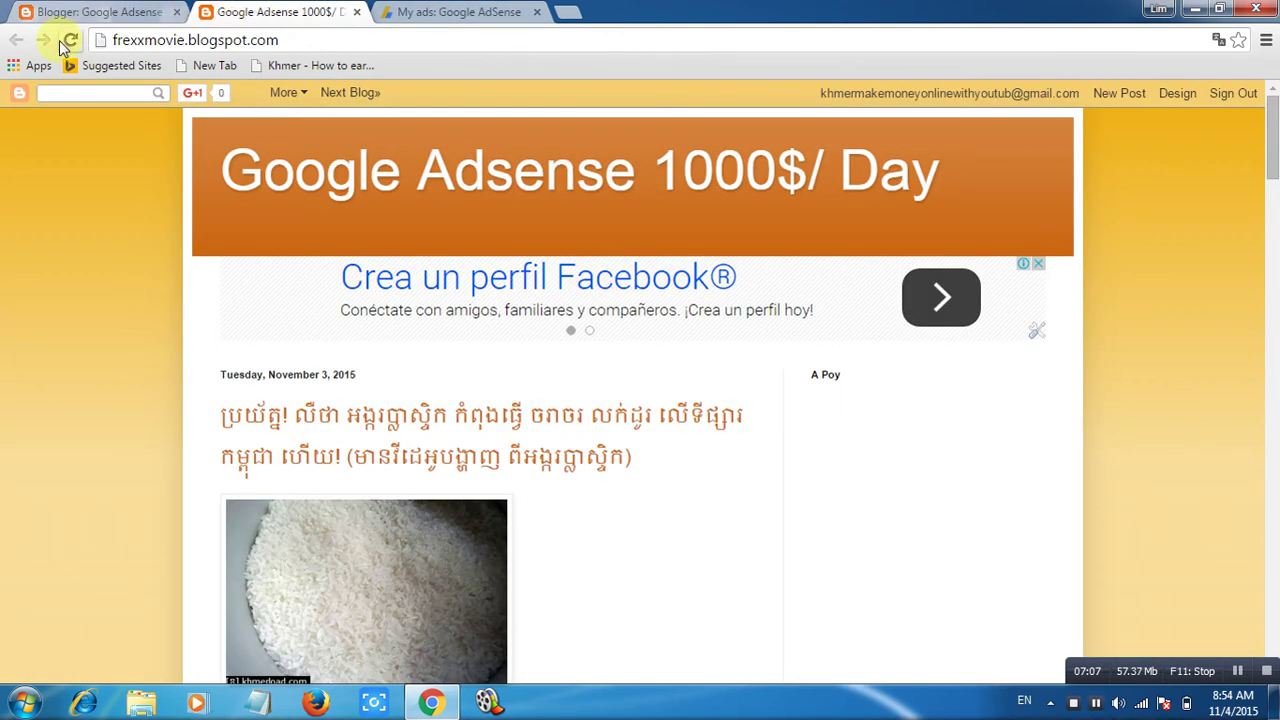
left_click(70, 40)
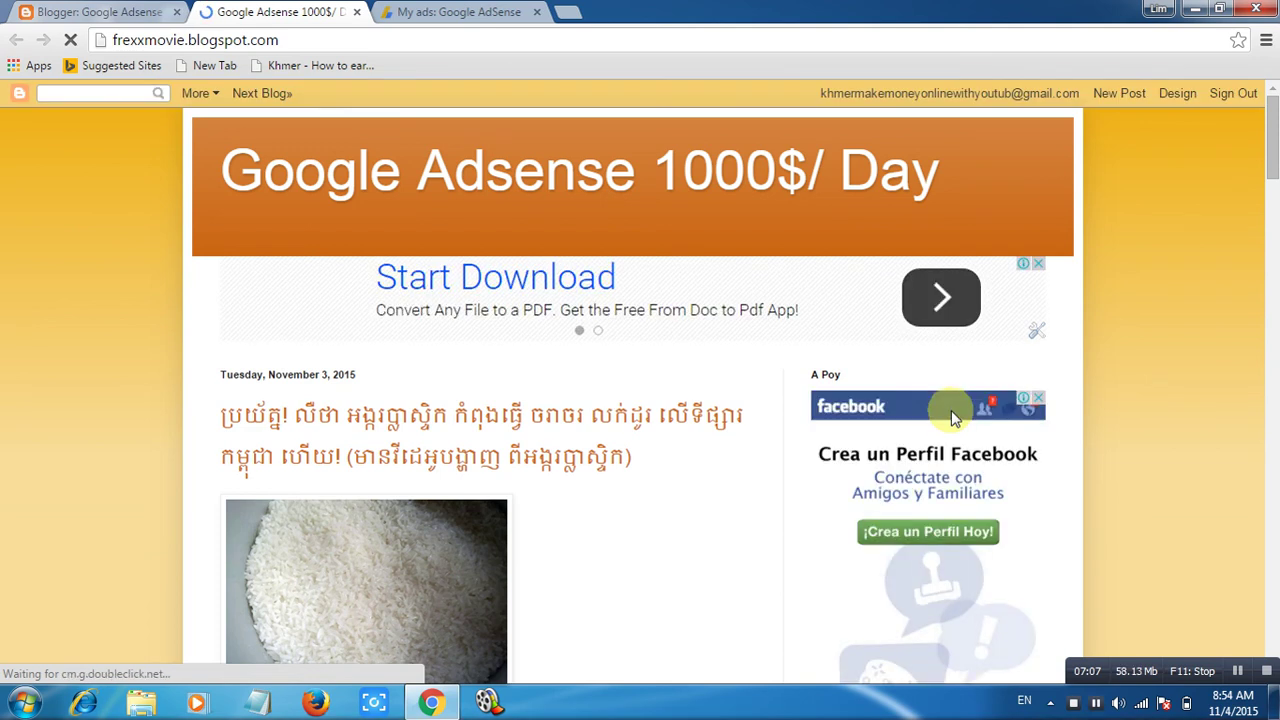
mouse_move(1272, 140)
left_mouse_down()
mouse_move(1270, 258)
mouse_move(1258, 150)
left_mouse_up()
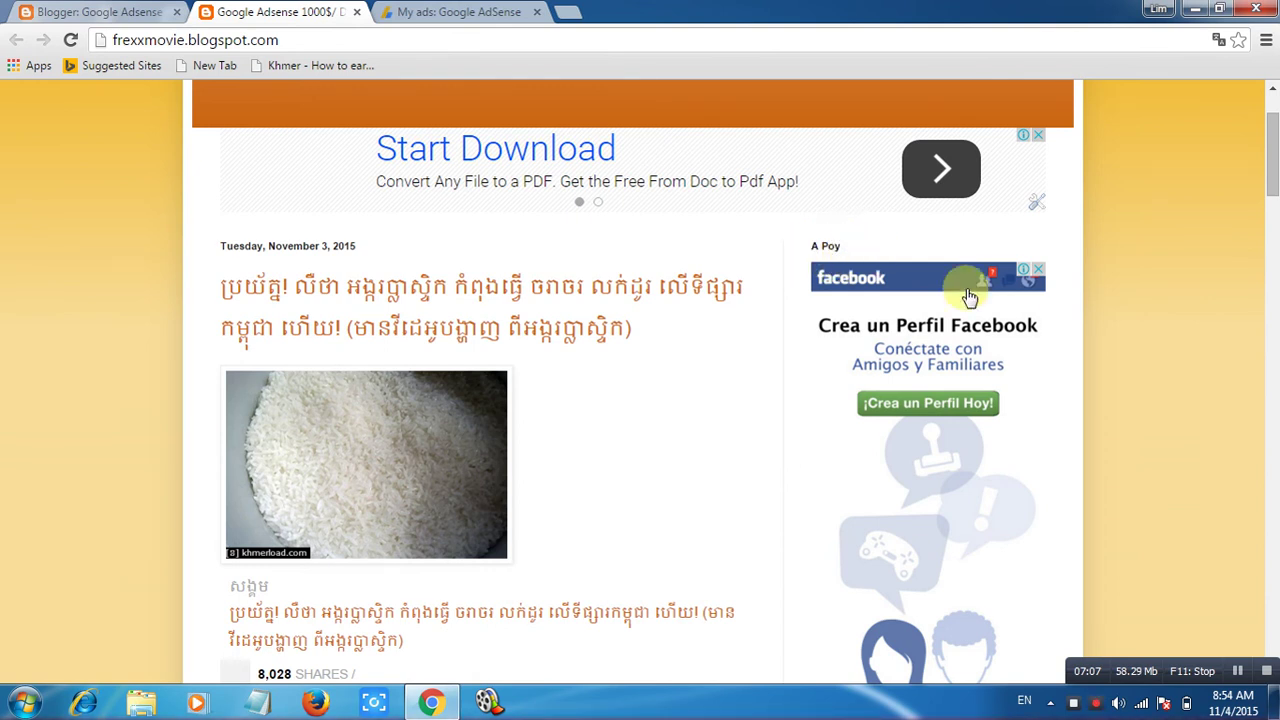
left_click_drag(1271, 177, 1275, 160)
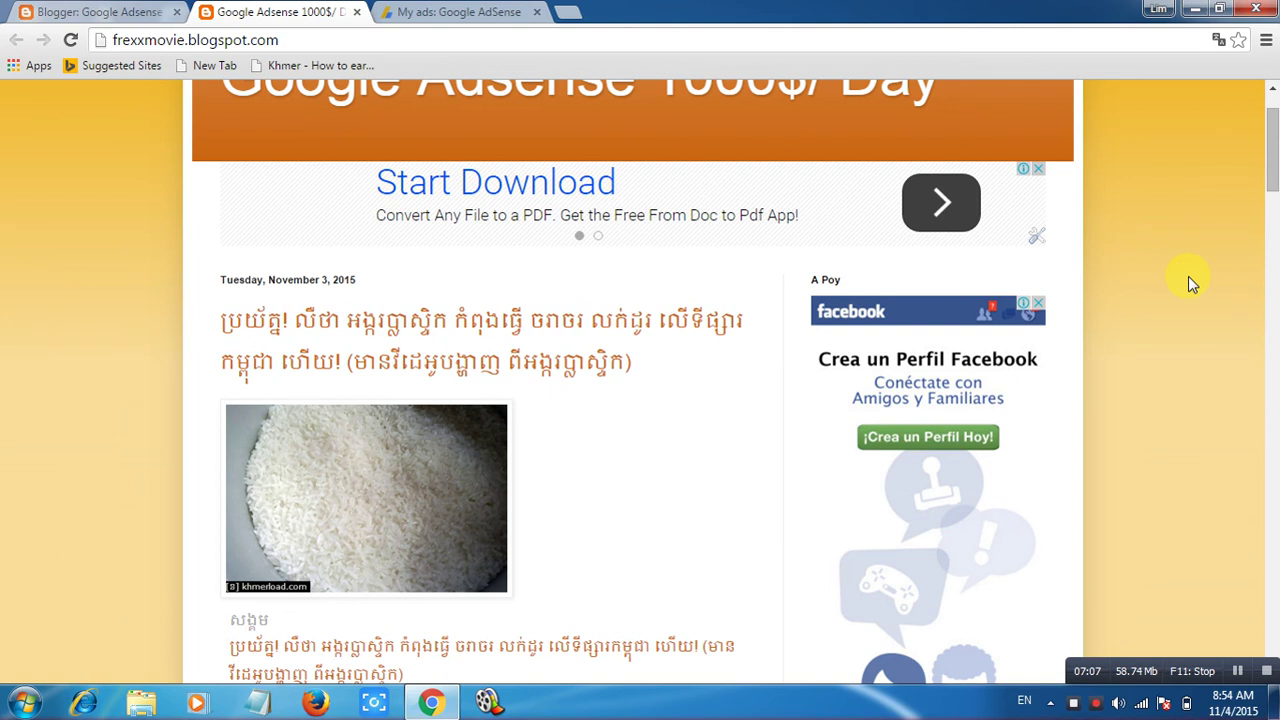
left_click(1238, 673)
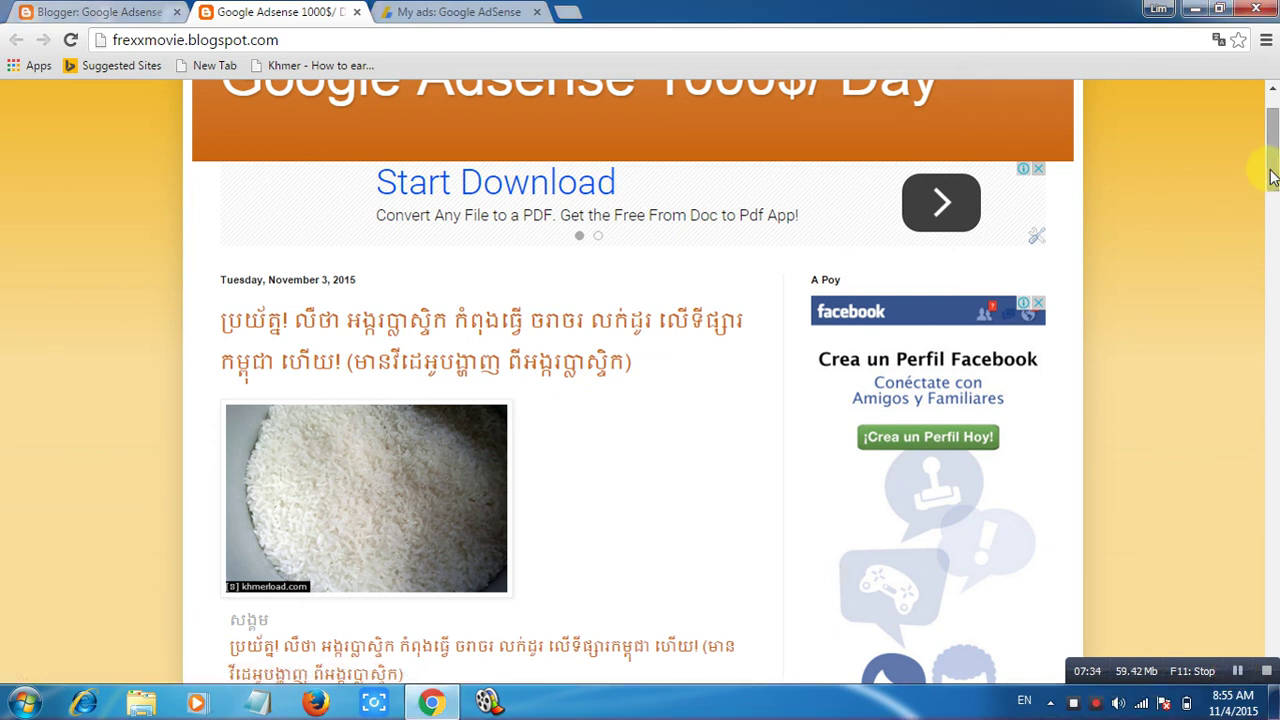